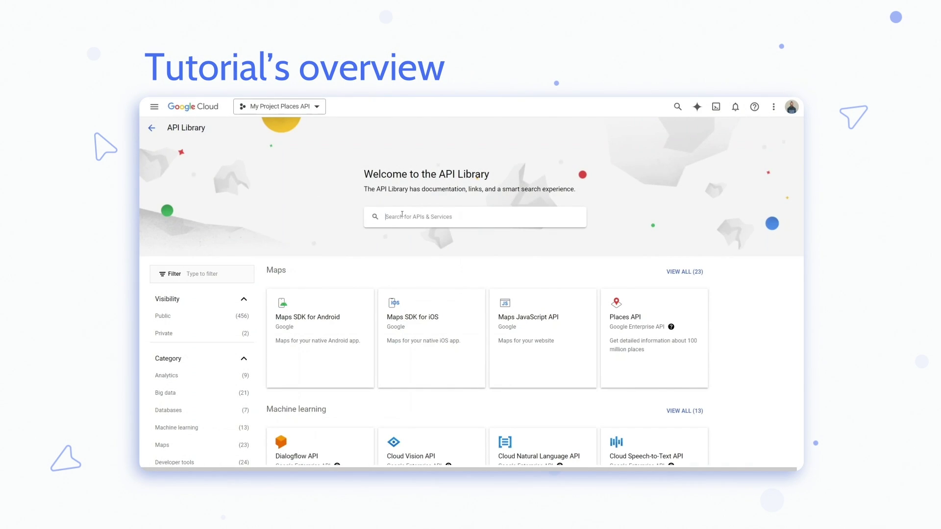
- Search 'places' in the Cloud API Library and open Places API (New)
left_click(402, 215)
type("places")
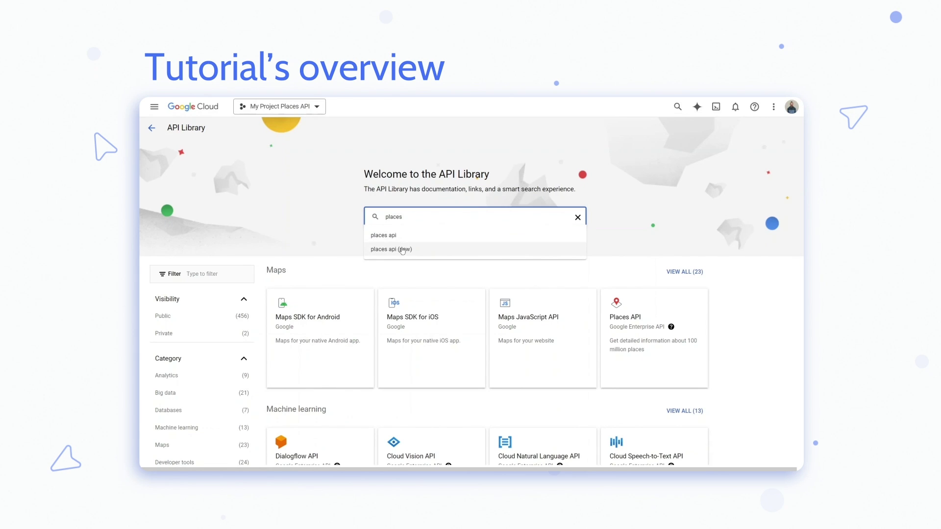
left_click(403, 249)
left_click(403, 249)
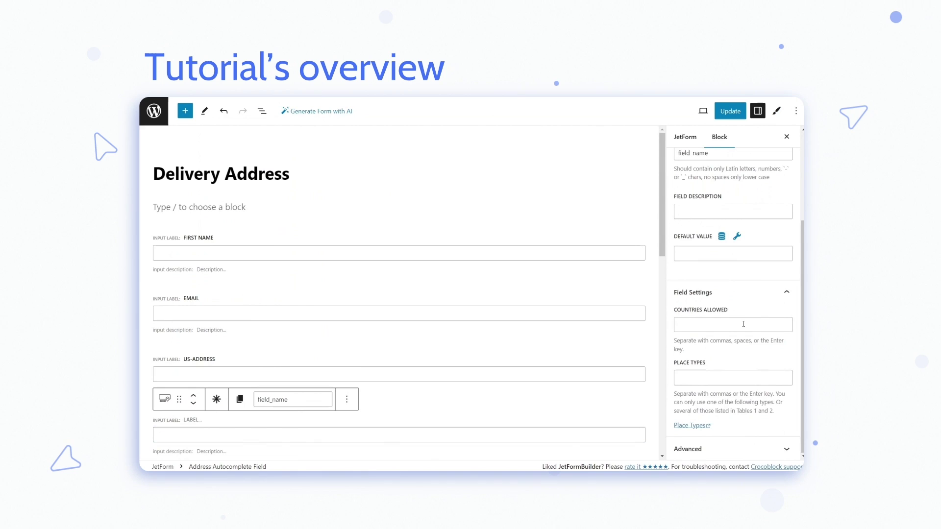
- Allow United States and Establishment place type, then test the form with 'ny rochester 100 wash'
left_click(744, 324)
type("united")
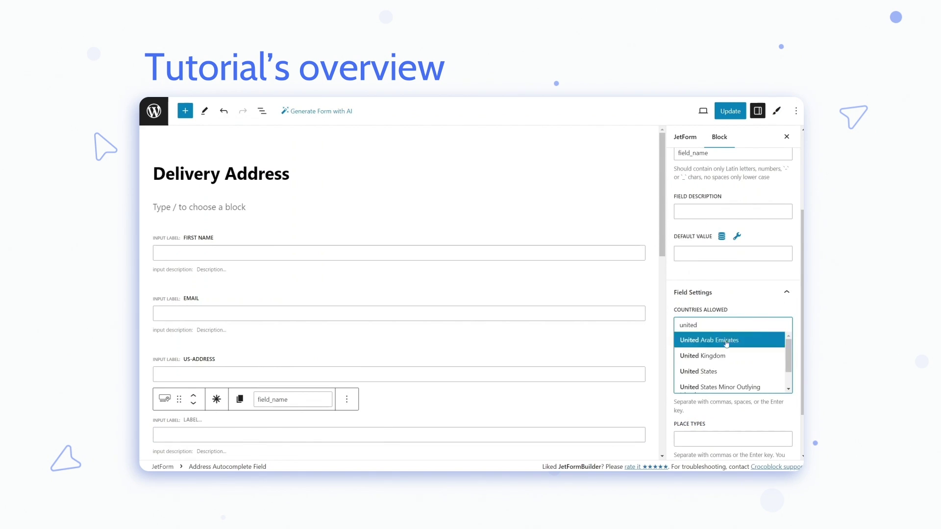
left_click(714, 374)
left_click(732, 441)
left_click(735, 425)
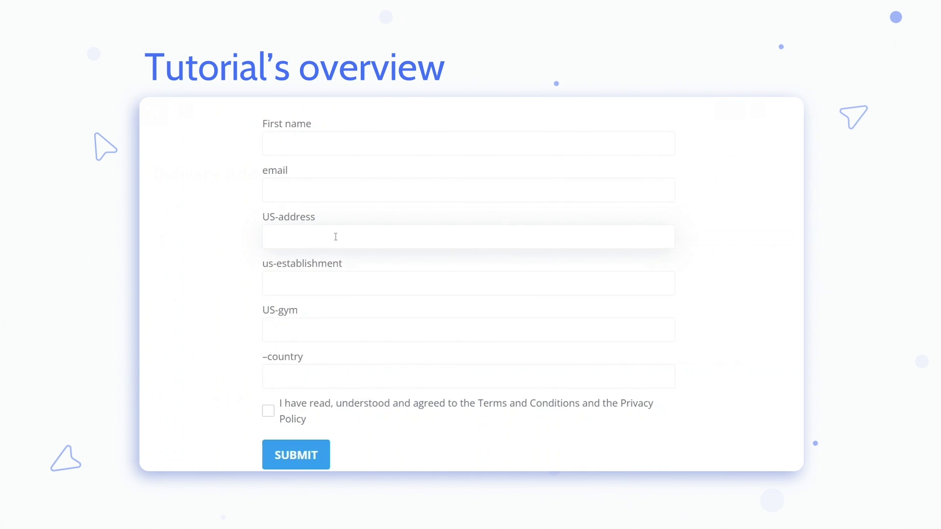
type("ny rochester")
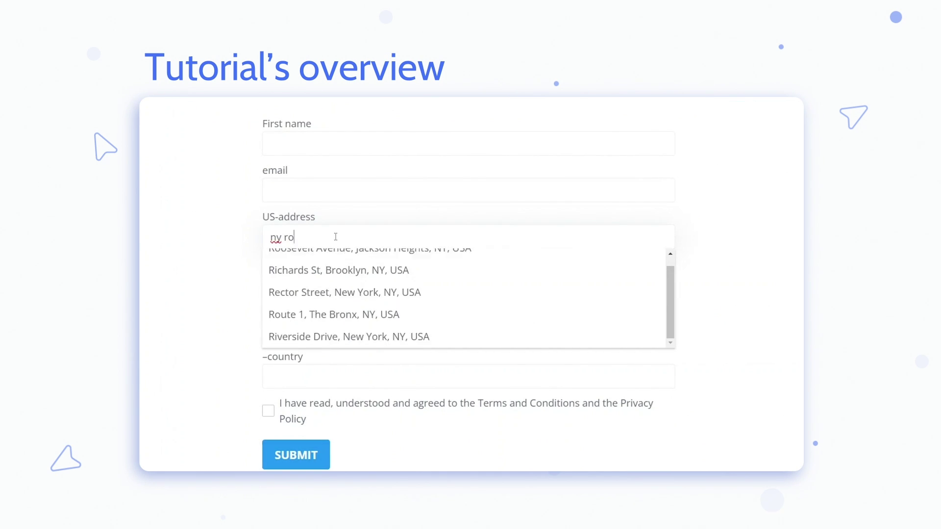
type(" 100 wash")
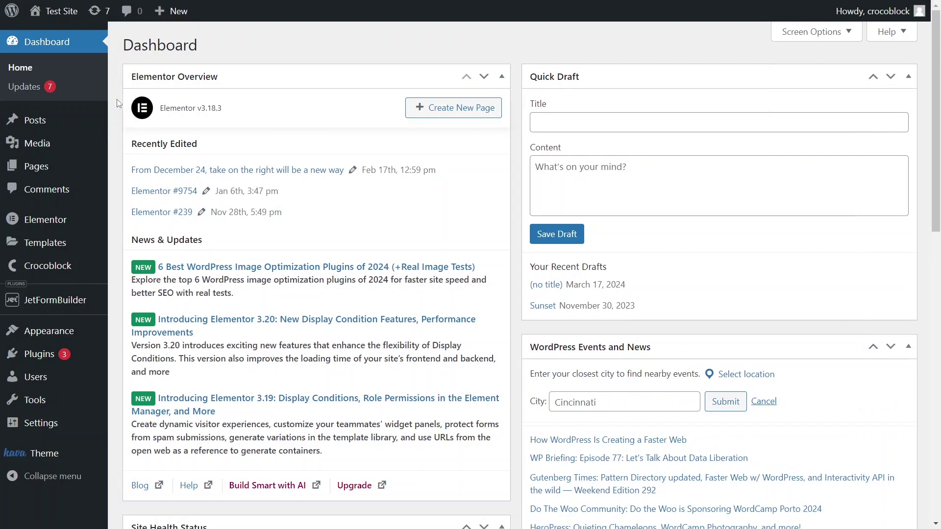
- Activate the Address Autocomplete addon under JetFormBuilder Addons, then go to JetFormBuilder Settings
mouse_move(59, 302)
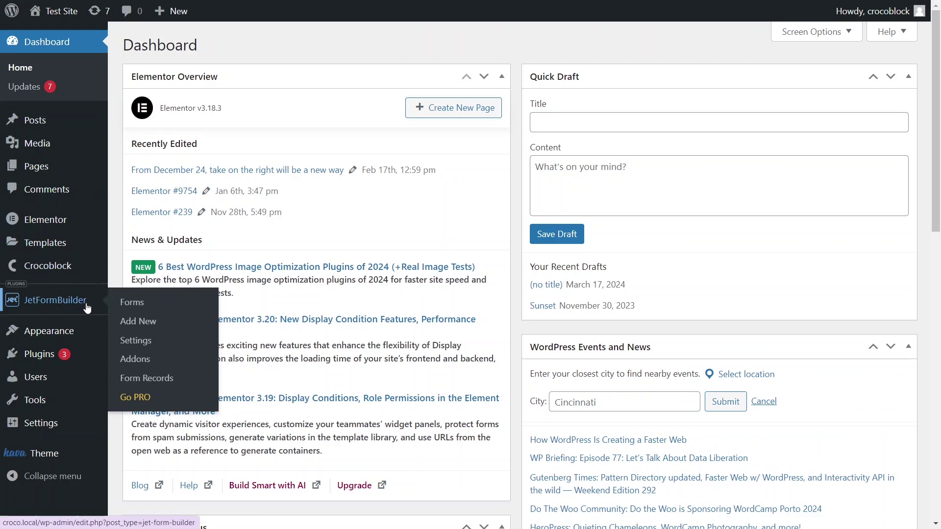
left_click(141, 362)
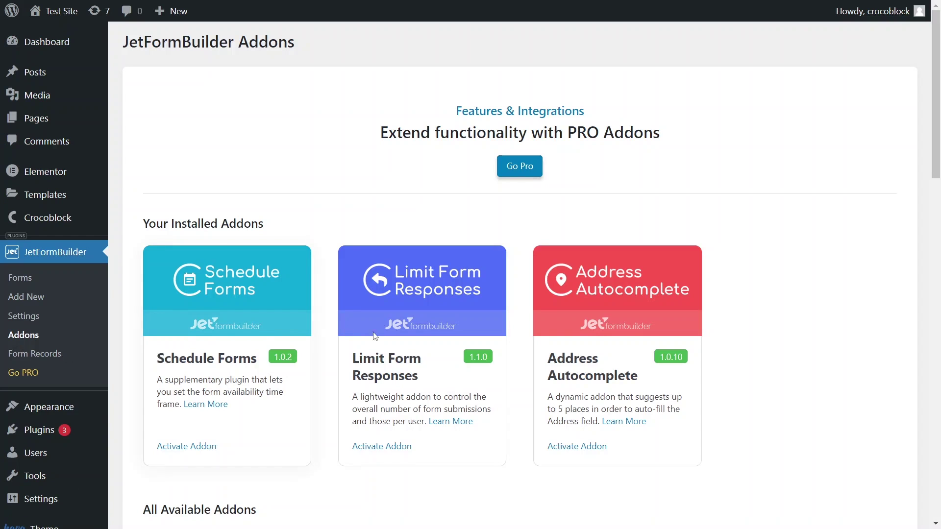
left_click(555, 448)
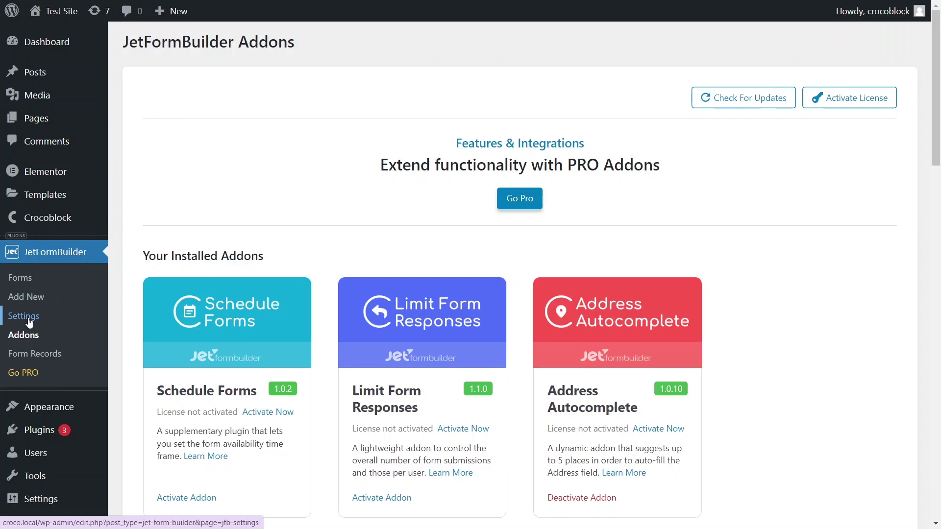
left_click(24, 316)
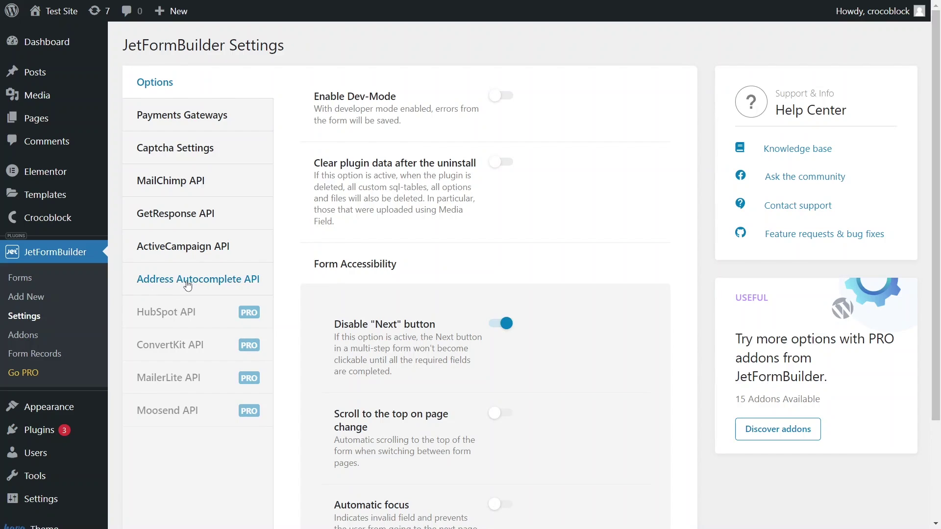
- Show the Address Autocomplete API tab in JetFormBuilder Settings
left_click(187, 284)
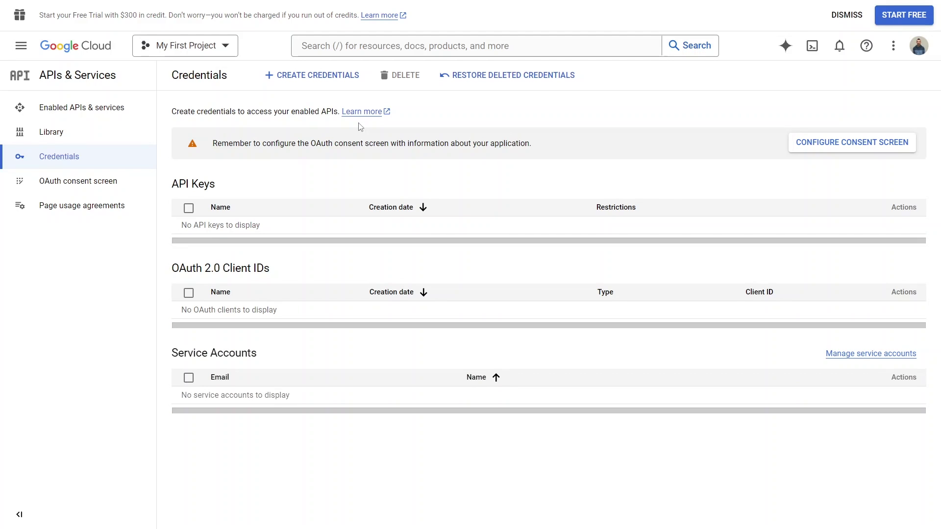
- From the project picker, create a new project renamed 'My Project Places API'
left_click(225, 51)
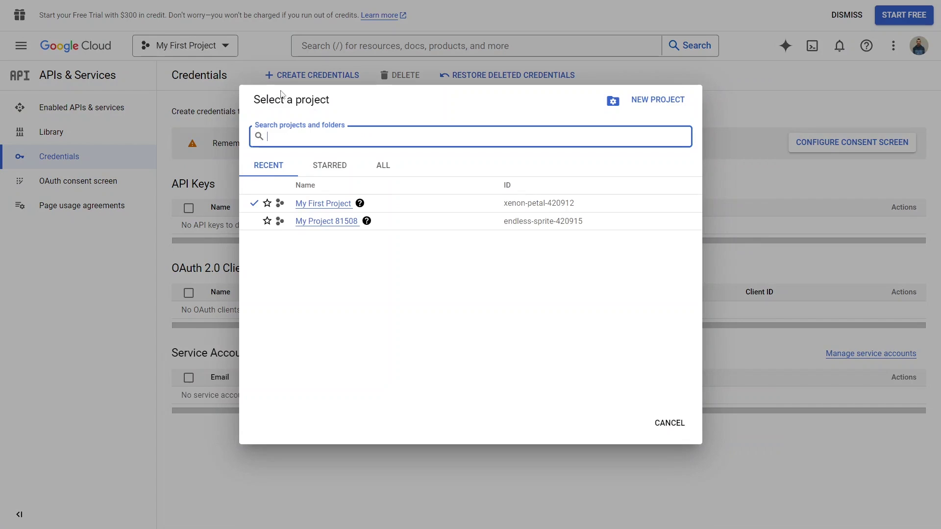
left_click(655, 103)
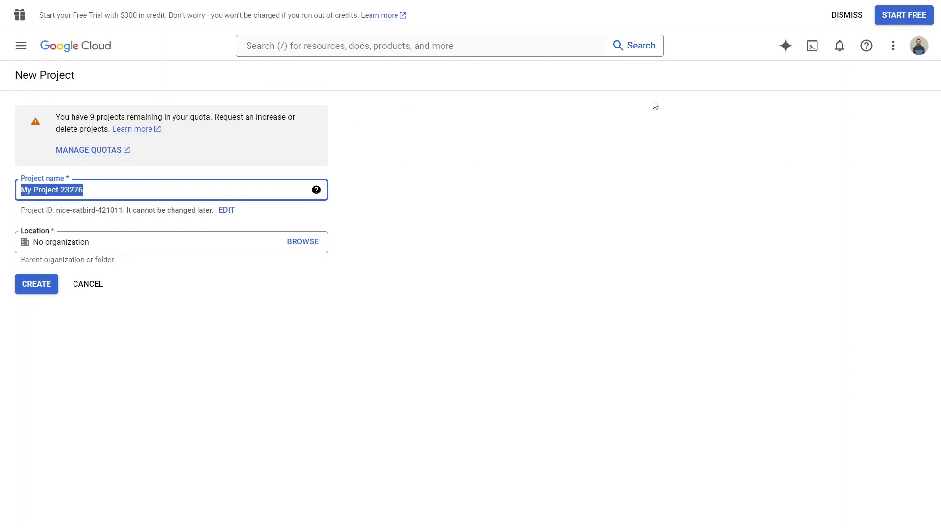
left_click(141, 186)
key("BackSpace")
key("BackSpace")
key("BackSpace")
key("BackSpace")
key("BackSpace")
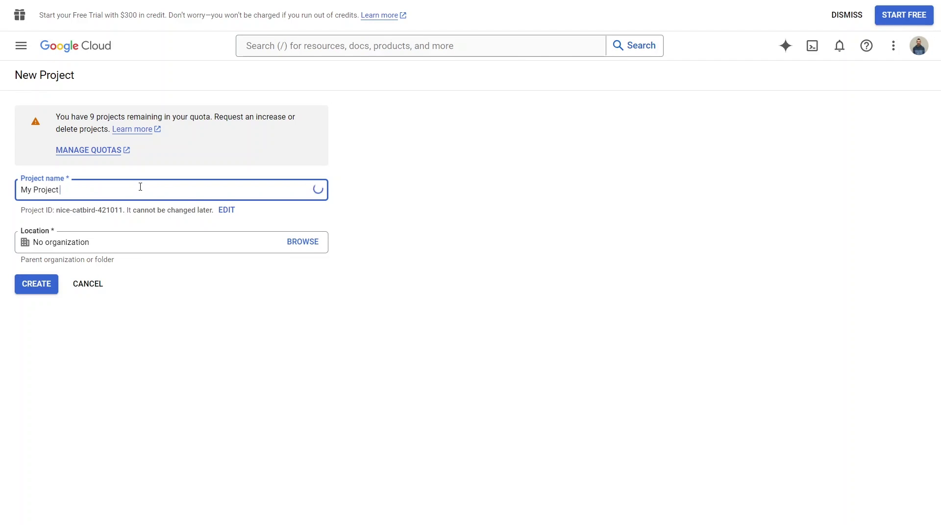
type("Places ")
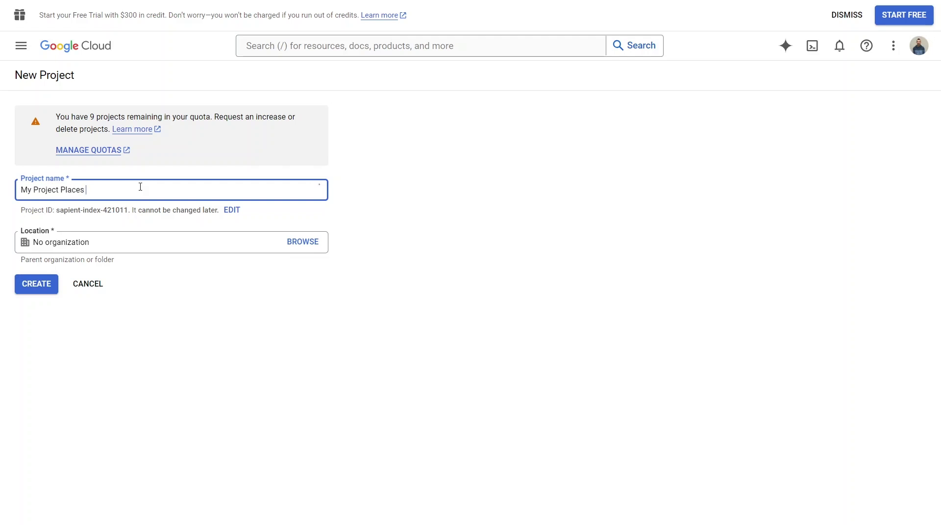
type("API")
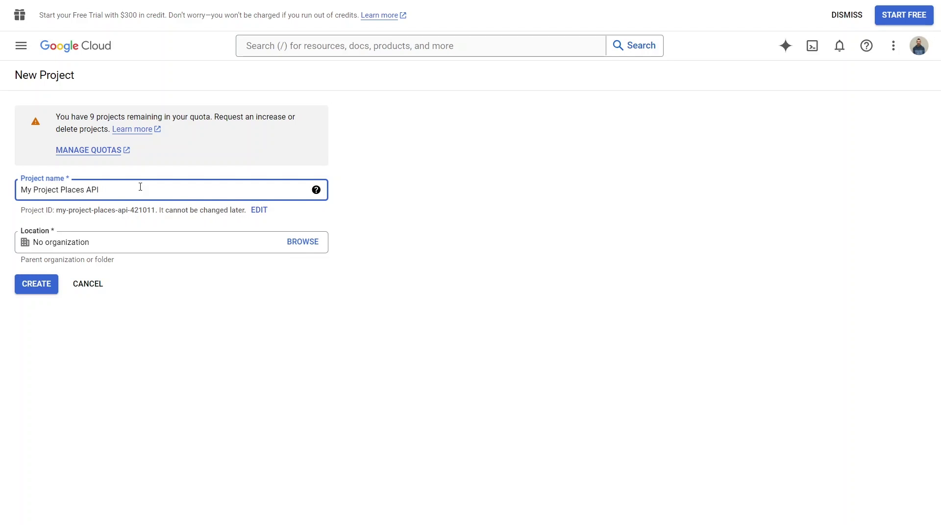
left_click(39, 291)
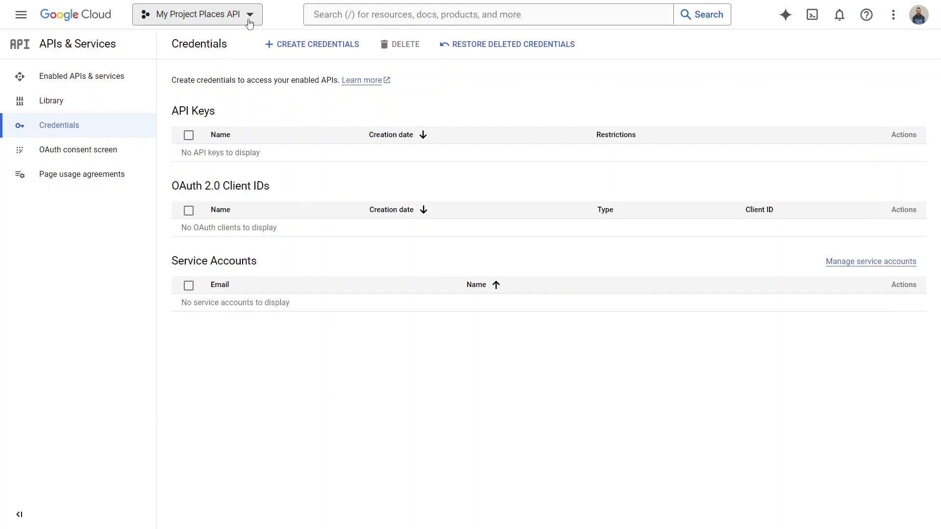
- Find Places API (New) in the API Library via a 'places' search and enable it
left_click(96, 106)
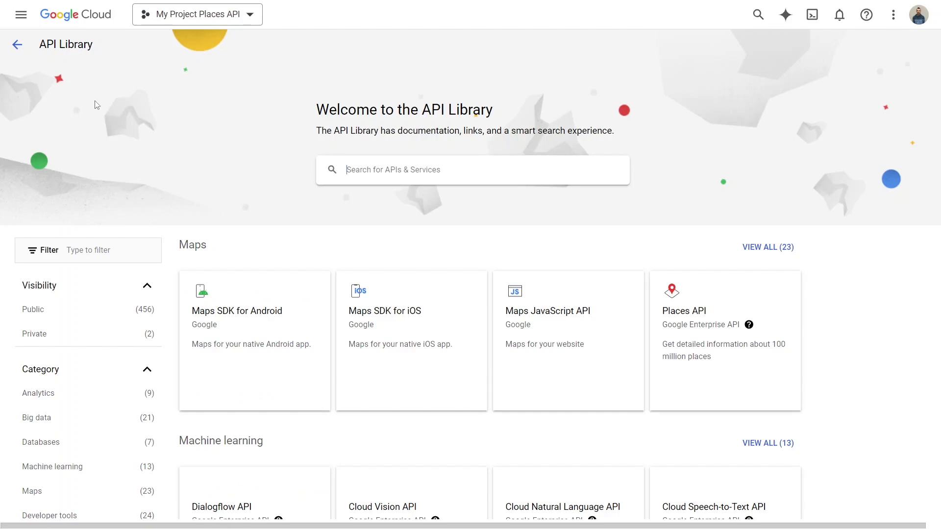
left_click(370, 166)
type("places")
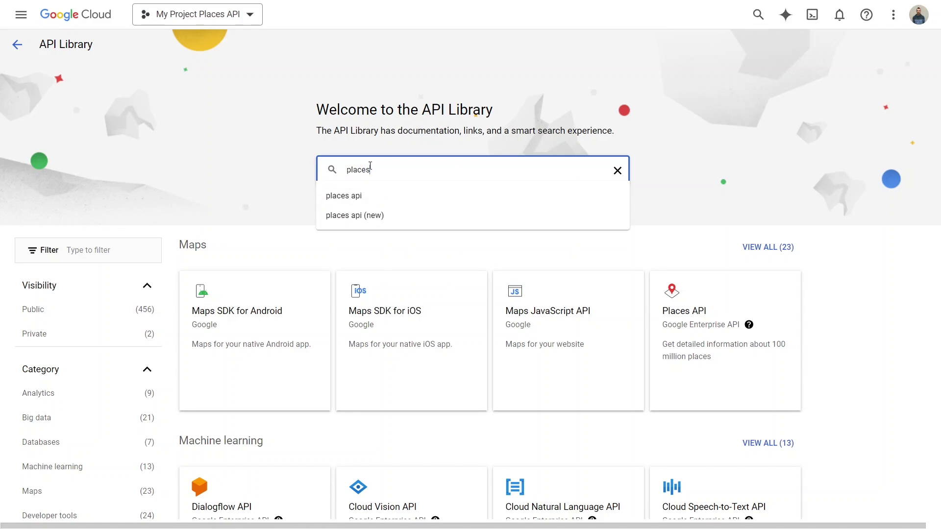
left_click(369, 215)
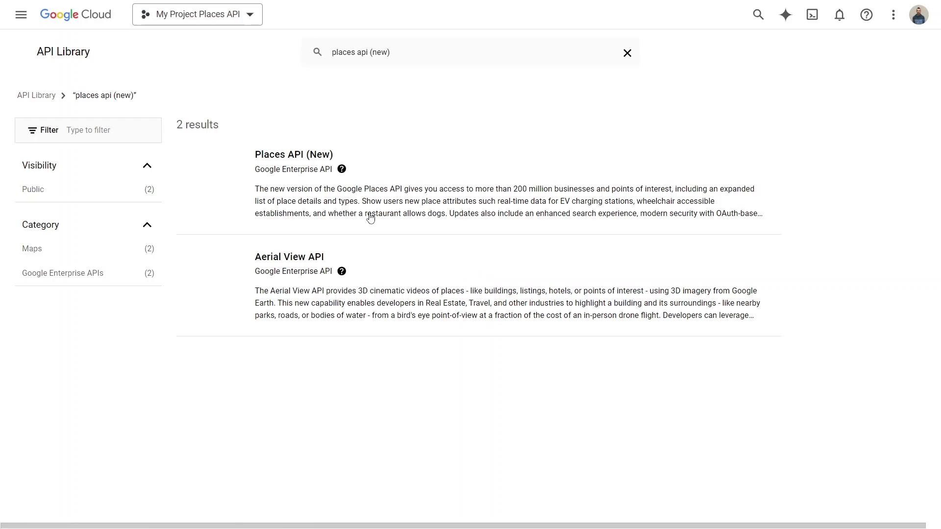
left_click(370, 217)
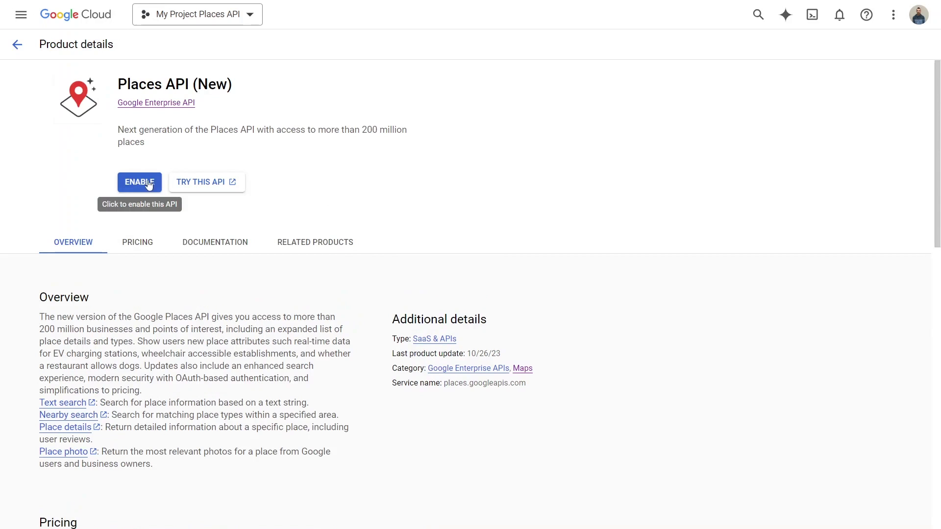
left_click(140, 185)
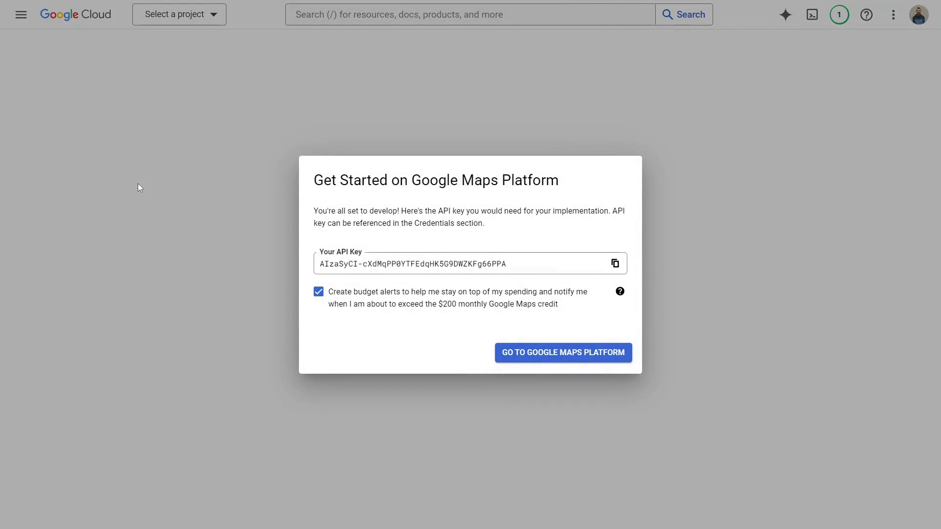
- Copy the generated API key and defer the HTTP referrers restriction with Maybe Later
left_click(615, 264)
left_click(562, 361)
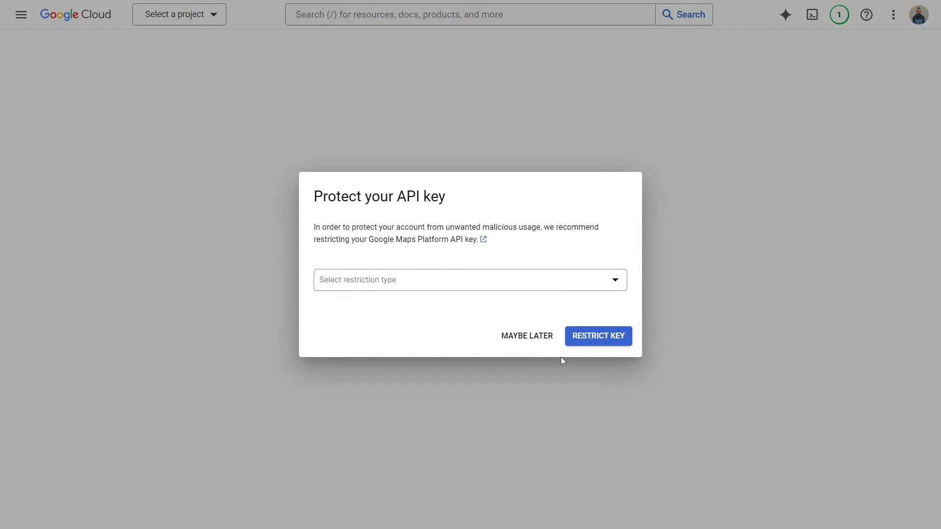
left_click(616, 289)
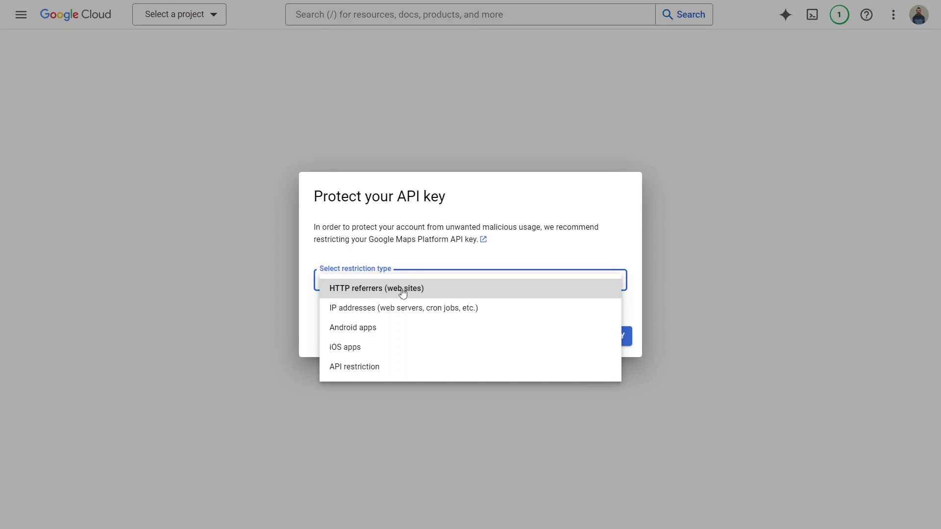
left_click(406, 294)
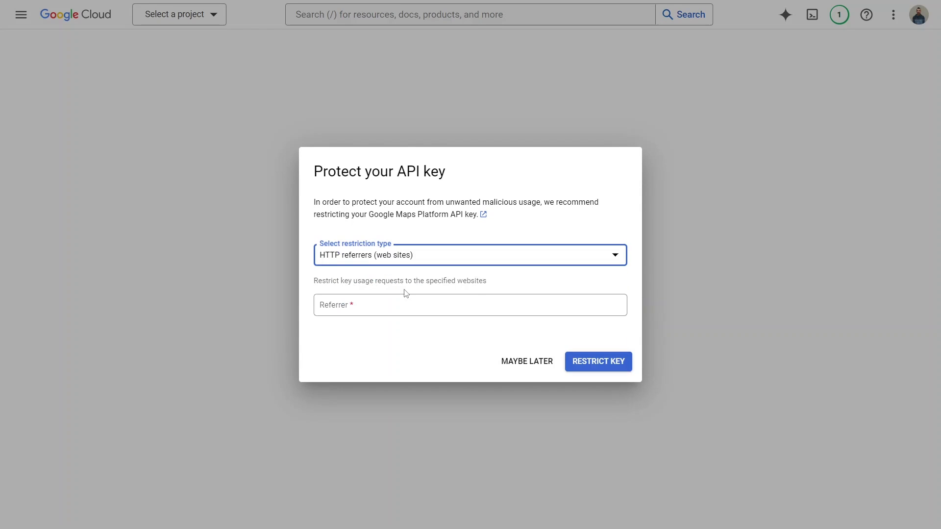
left_click(394, 306)
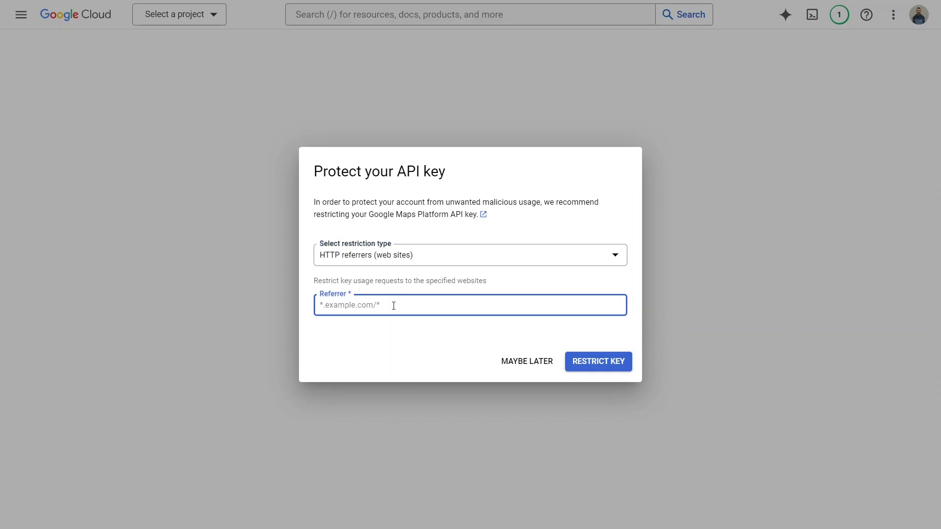
left_click(524, 363)
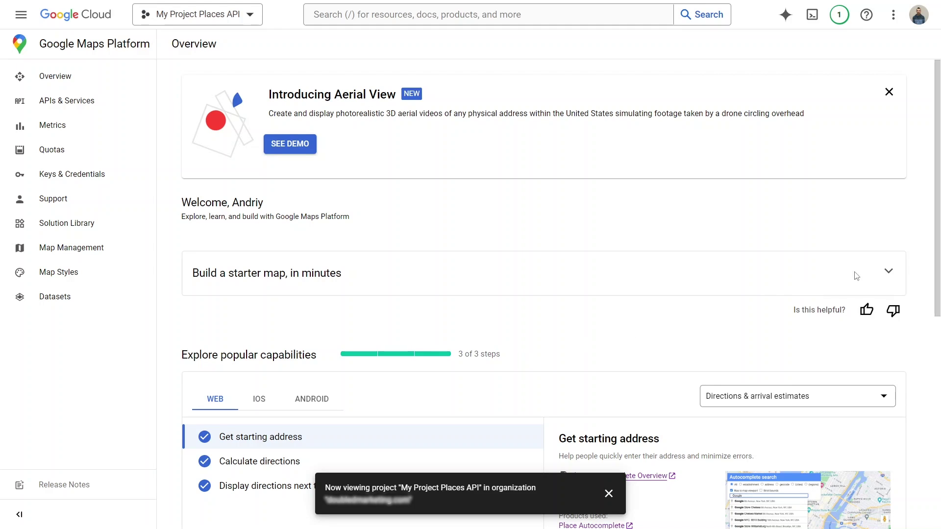
- Enable the Google Maps APIs from the Build a starter map card's Enable APIs step
left_click(888, 272)
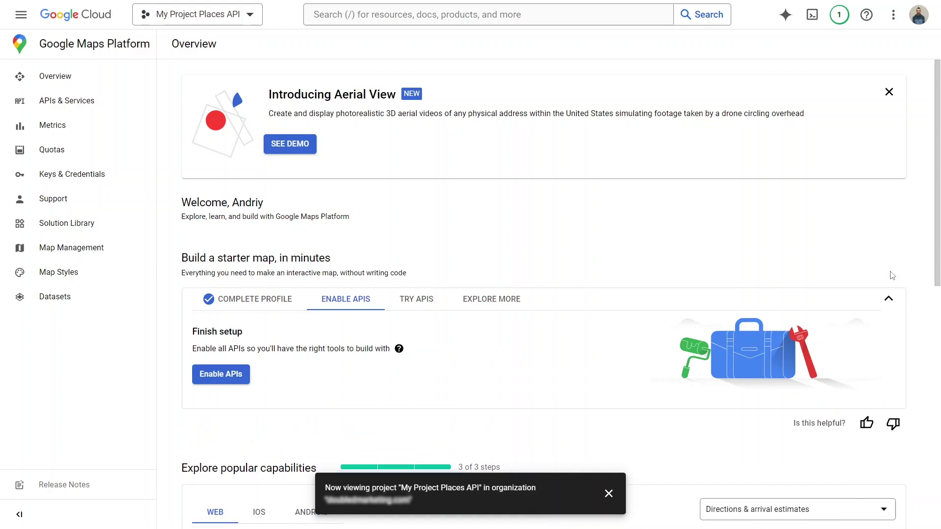
left_click(233, 378)
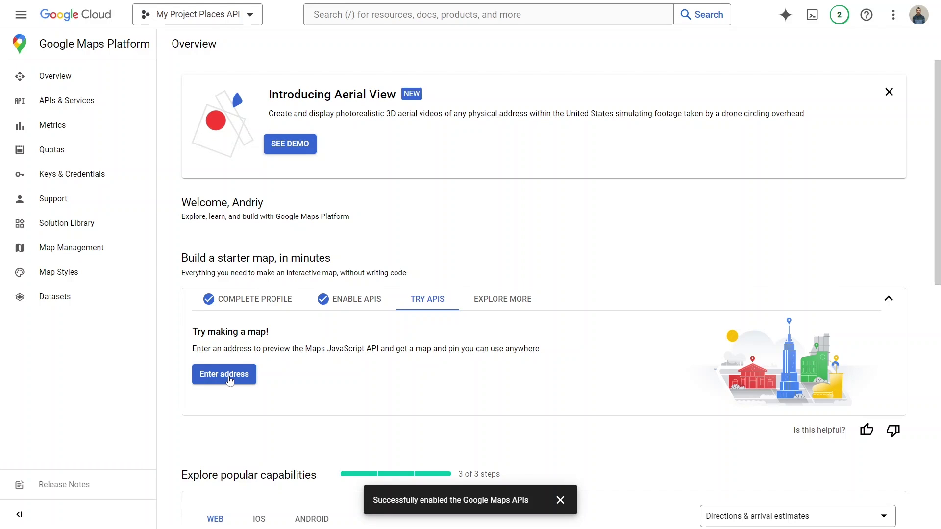
- Paste the copied key into the Google Places API key field, save it, and go to Forms
key("F11")
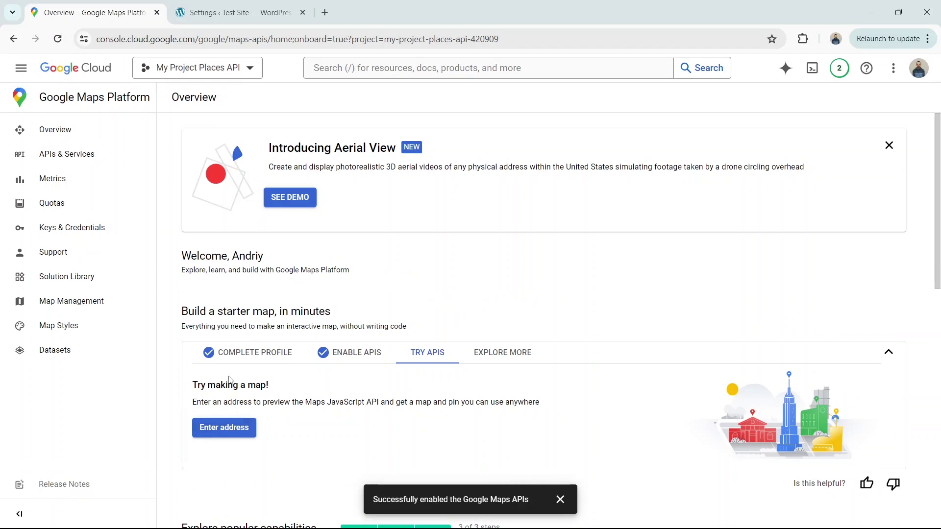
left_click(240, 15)
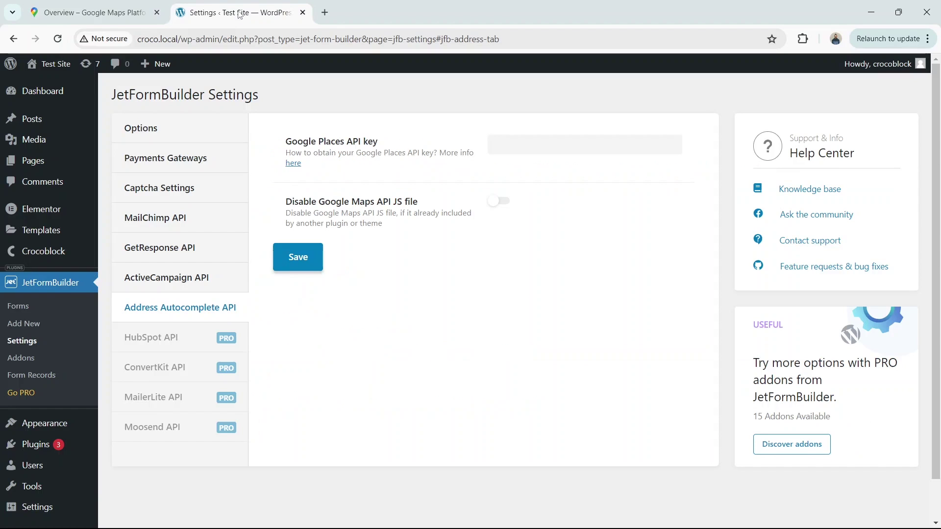
key("F11")
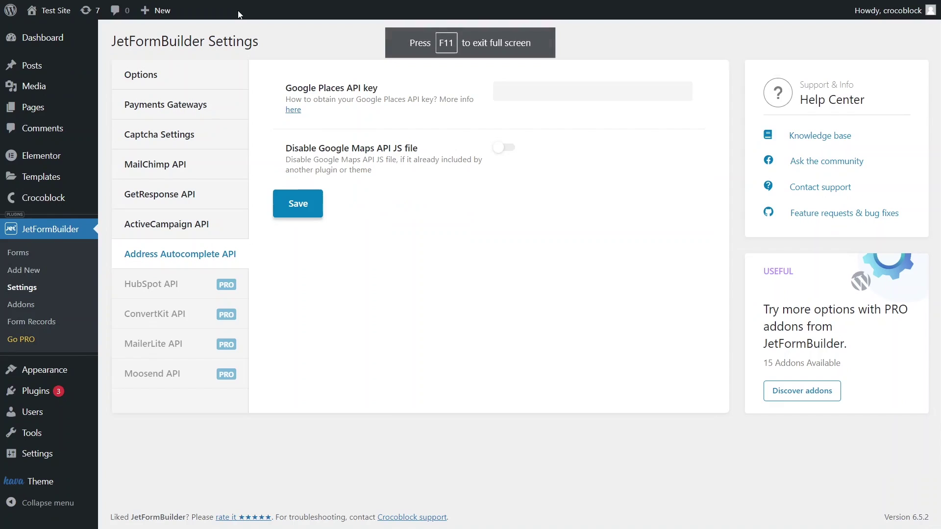
left_click(502, 92)
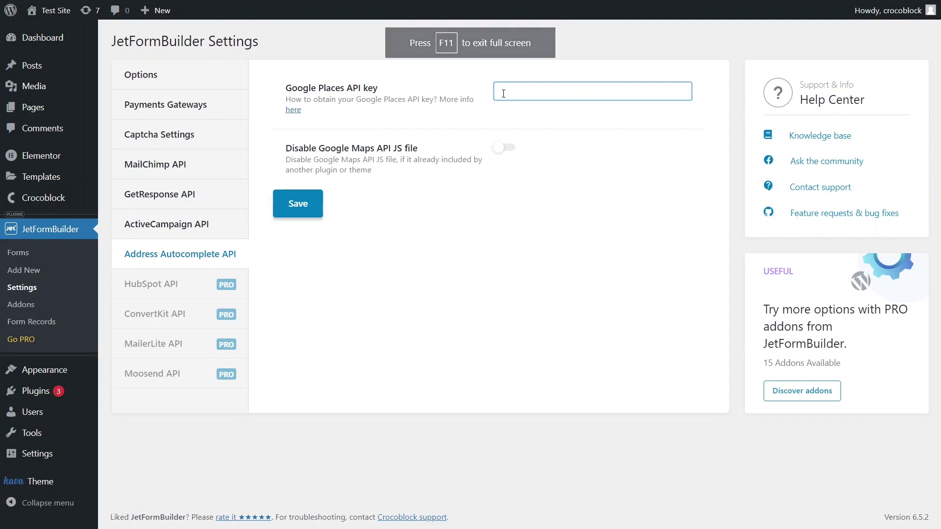
key("ctrl+v")
left_click(296, 204)
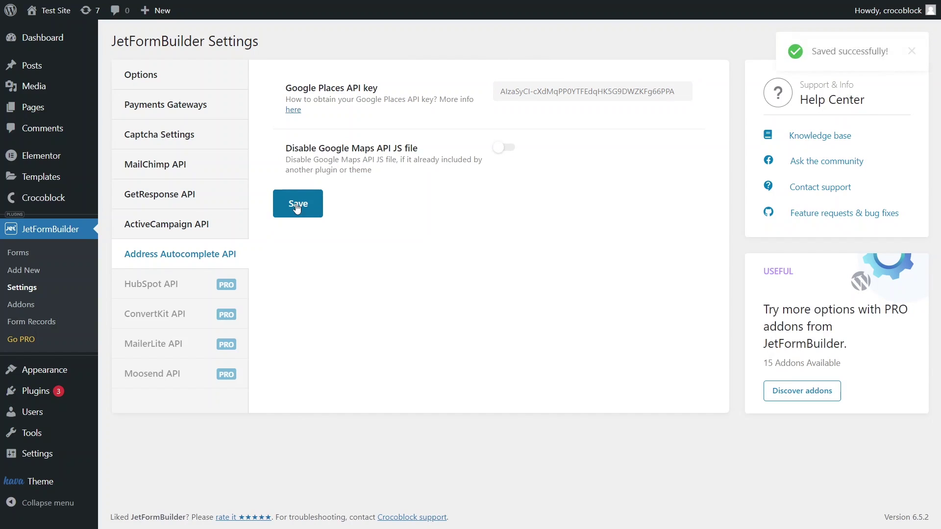
left_click(20, 254)
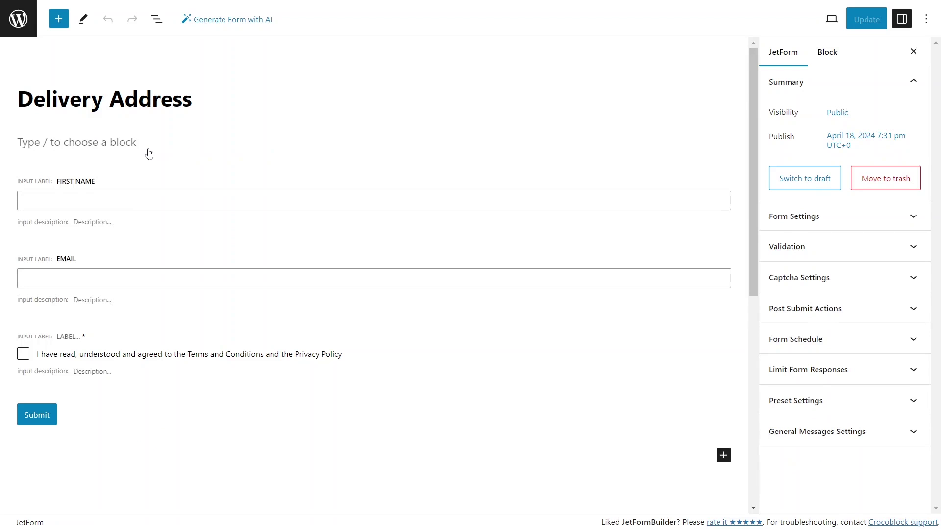
- Drag an Address Autocomplete Field block from the inserter to below the EMAIL field
left_click(59, 20)
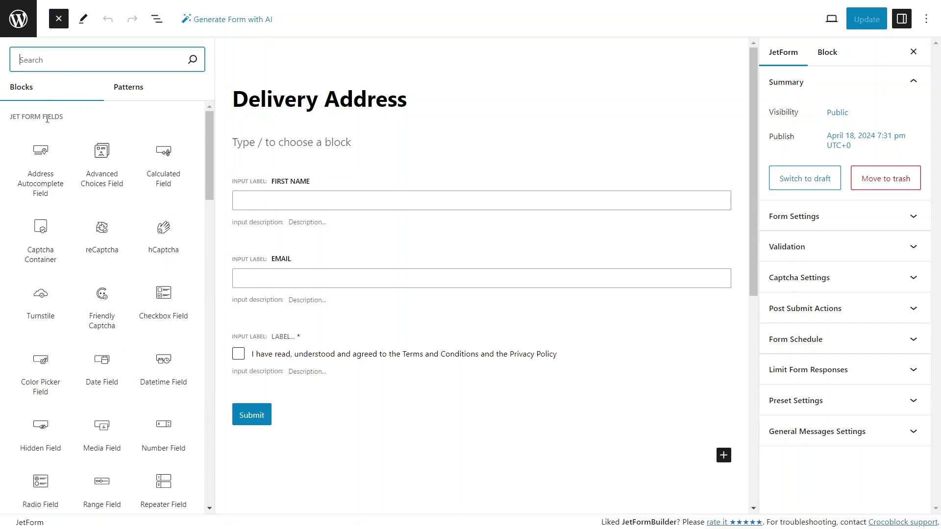
left_click_drag(40, 172, 296, 318)
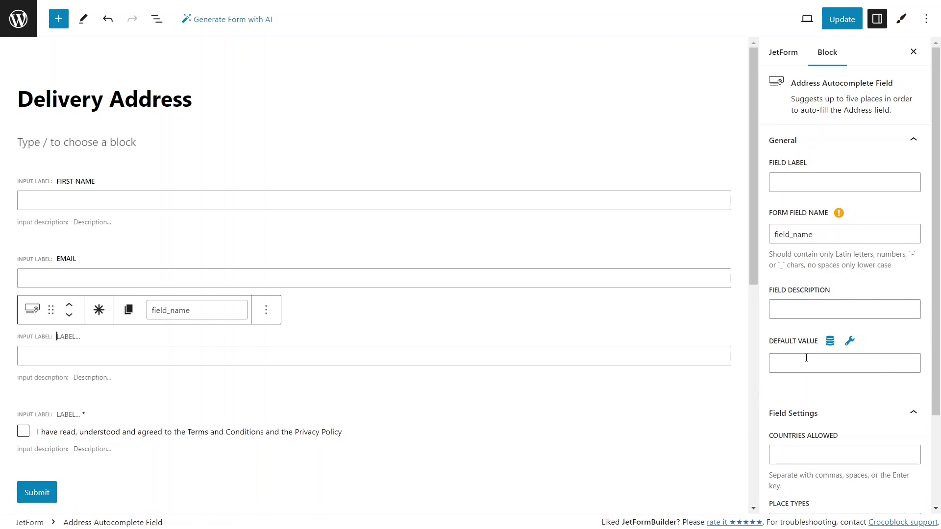
left_click_drag(937, 362, 935, 457)
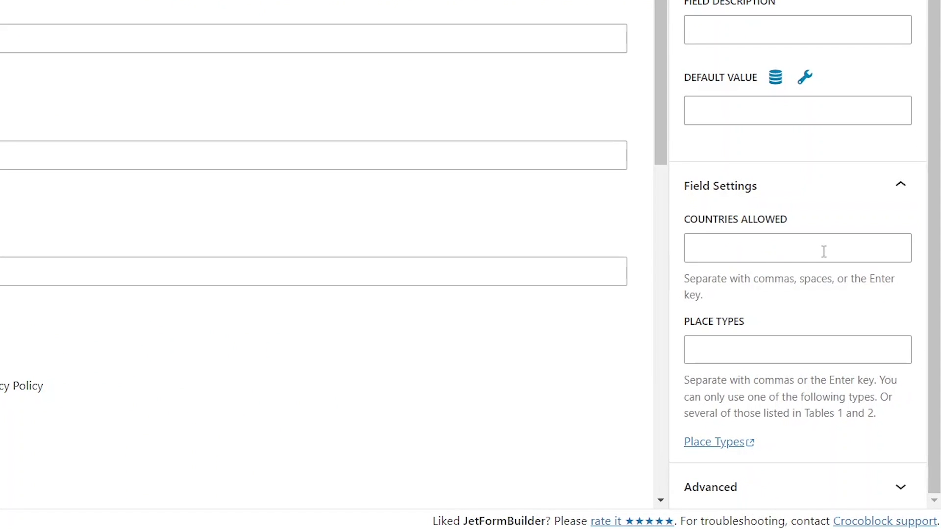
left_click_drag(790, 219, 675, 220)
left_click(724, 250)
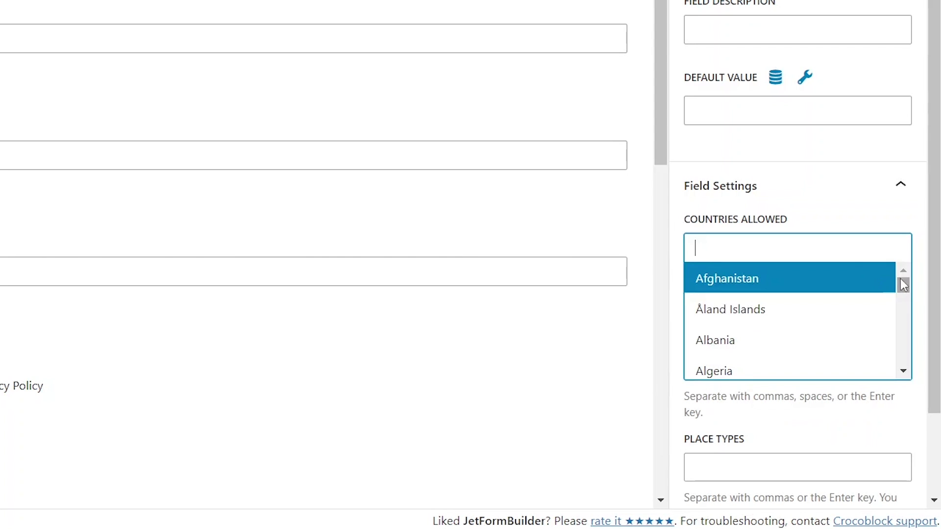
left_click_drag(902, 279, 904, 296)
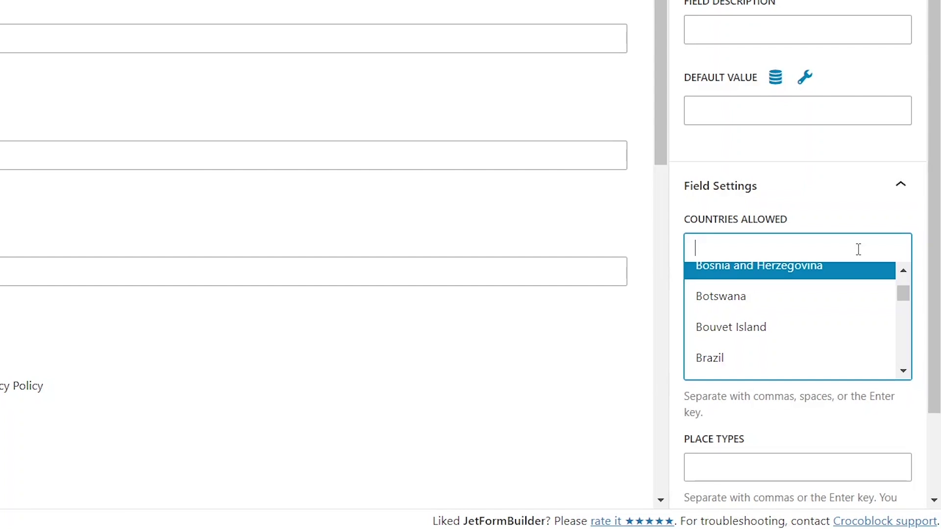
left_click(902, 434)
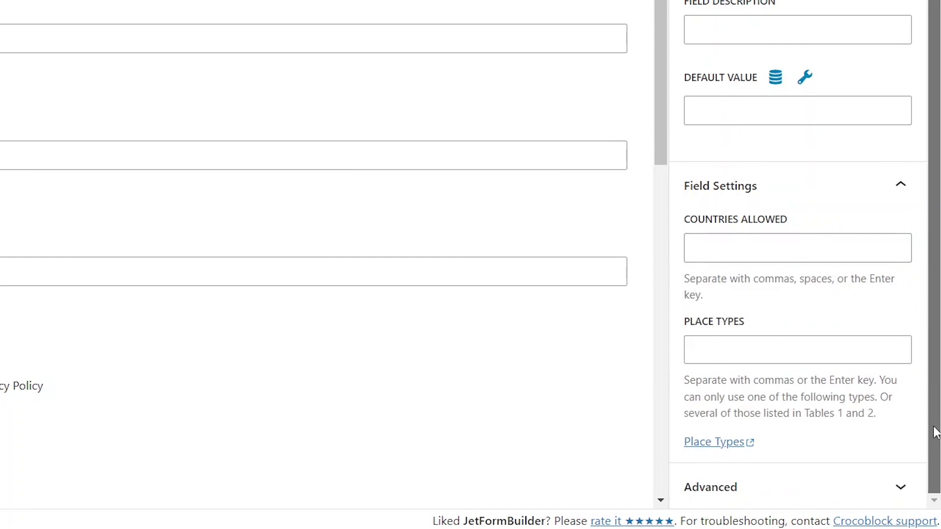
left_click(763, 354)
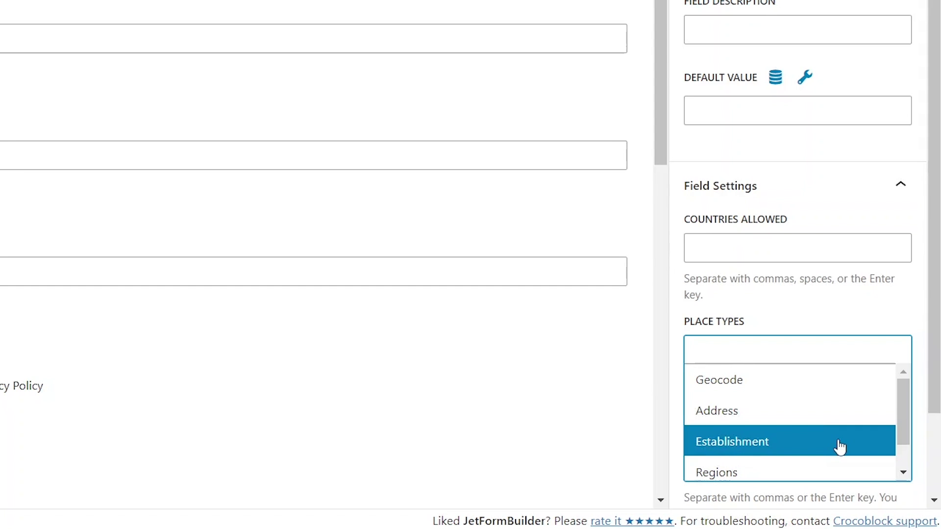
left_click_drag(906, 432, 904, 454)
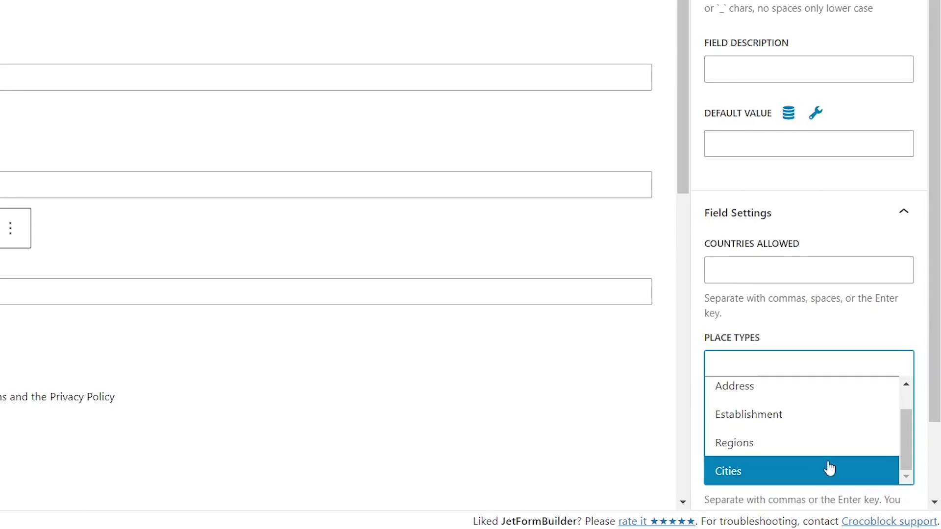
left_click(922, 438)
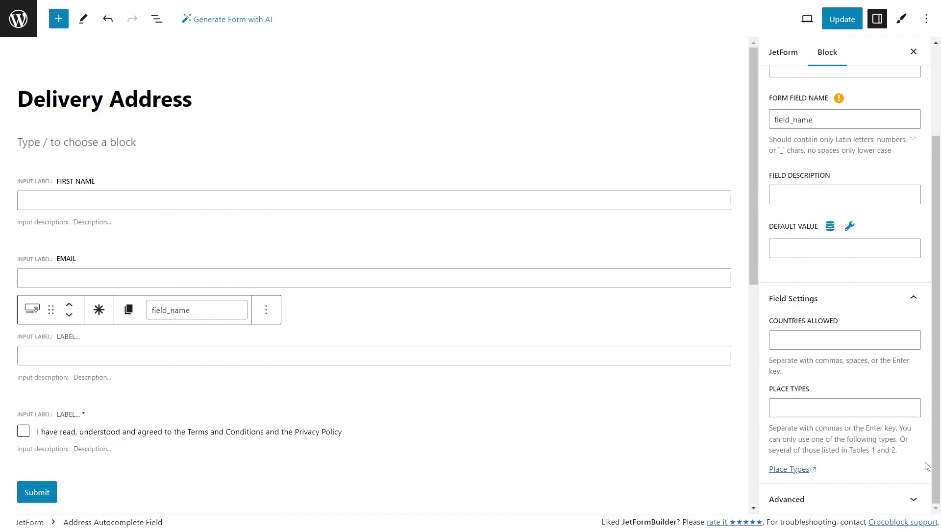
left_click(804, 475)
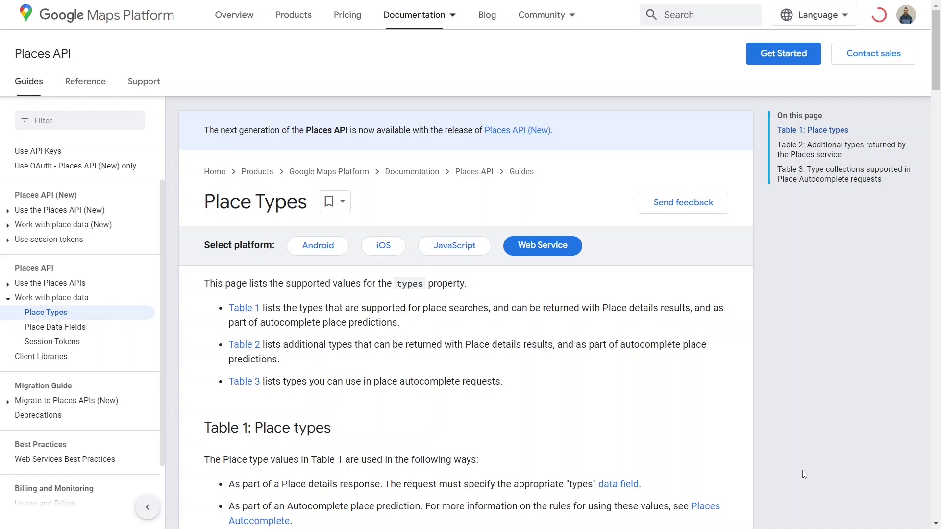
scroll(802, 469, "down", 3)
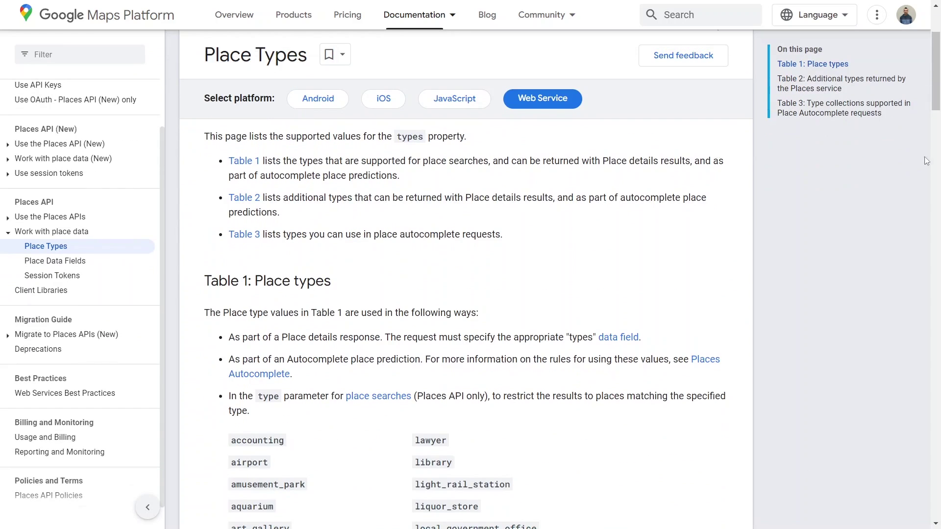
left_click_drag(933, 103, 934, 141)
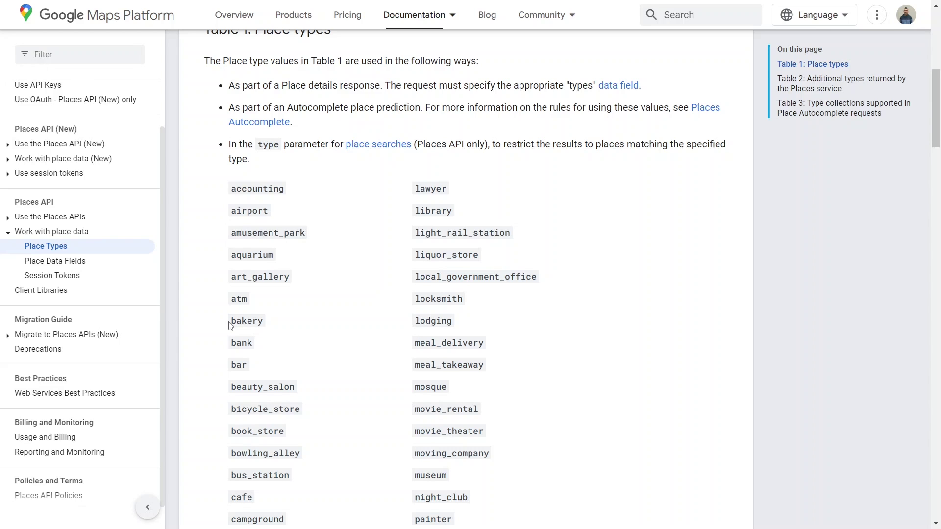
left_click_drag(230, 326, 274, 327)
left_click_drag(936, 137, 933, 346)
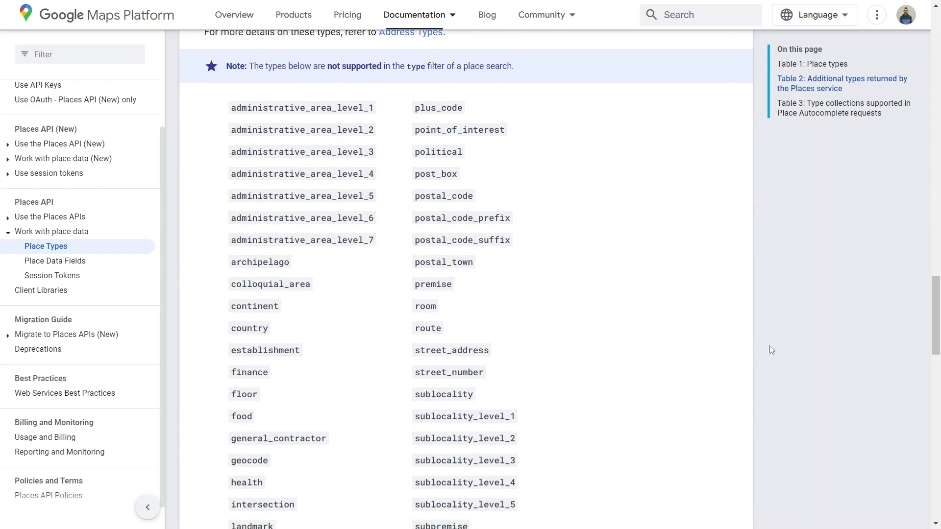
left_click_drag(228, 335, 280, 335)
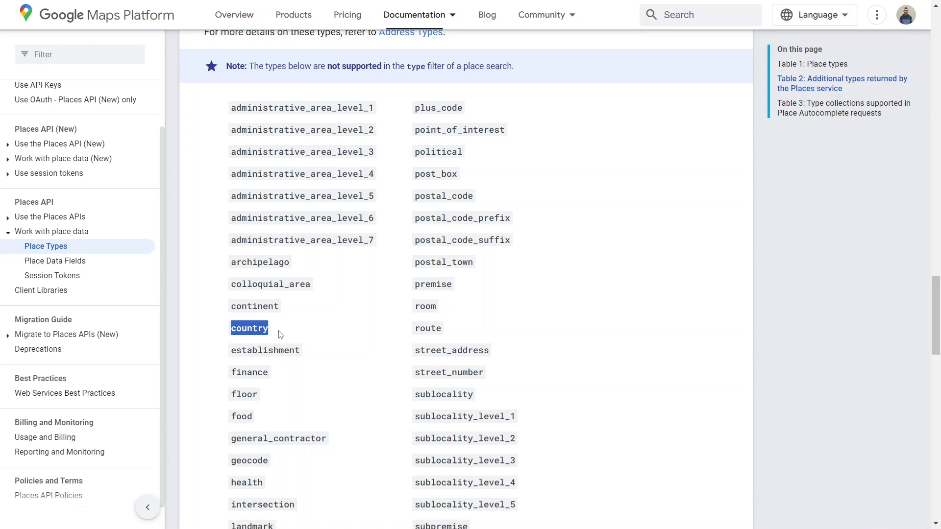
left_click(281, 335)
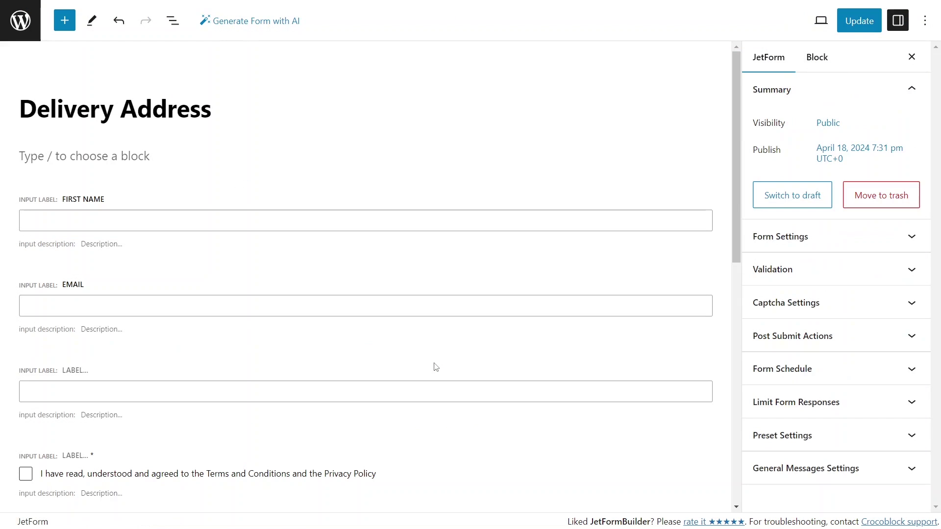
- Insert additional Address Autocomplete Fields between the existing form fields
left_click(364, 356)
left_click(287, 446)
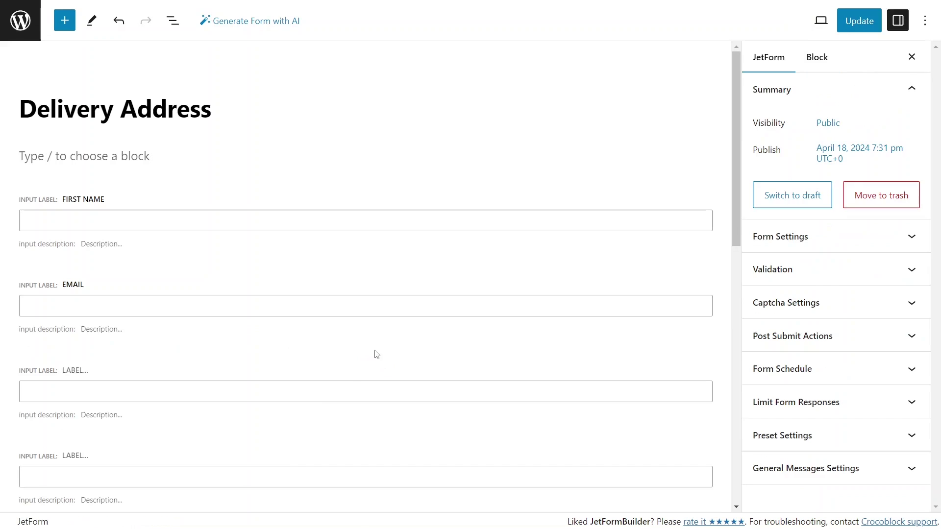
left_click(365, 354)
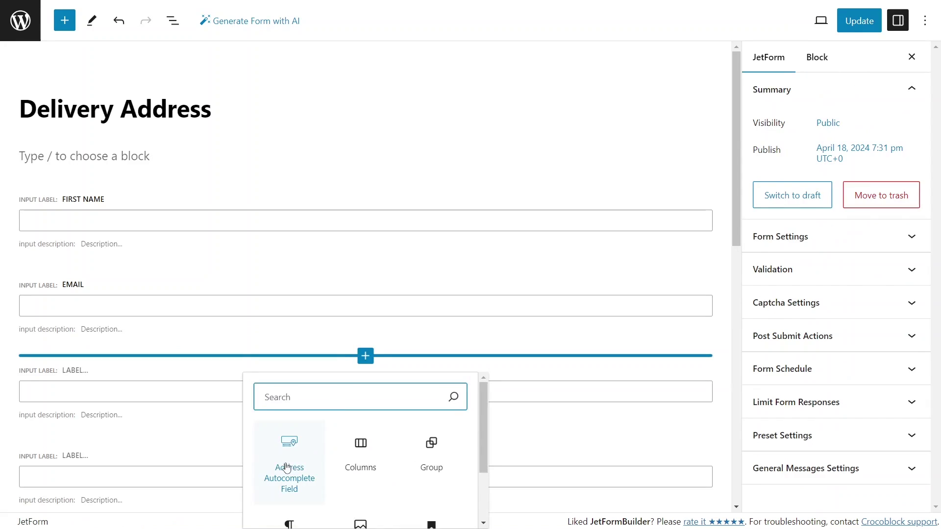
left_click(286, 463)
left_click(365, 441)
left_click(301, 277)
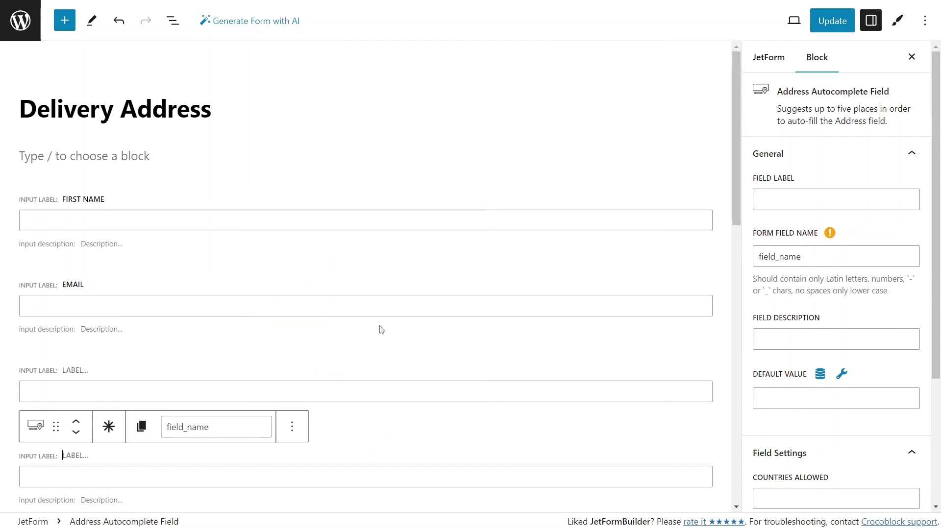
- Set the new field's Countries Allowed to United States and Place Types to Address
left_click(286, 392)
scroll(842, 333, "down", 4)
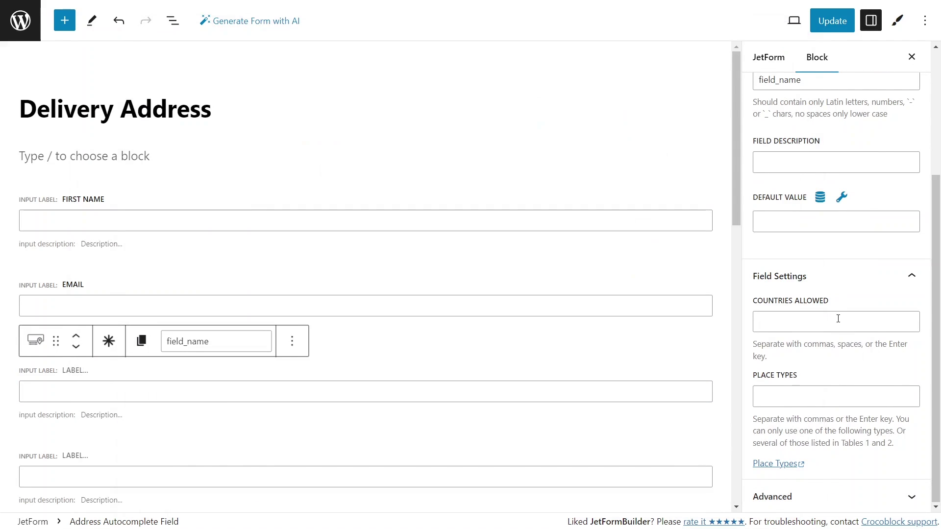
left_click(838, 318)
type("united")
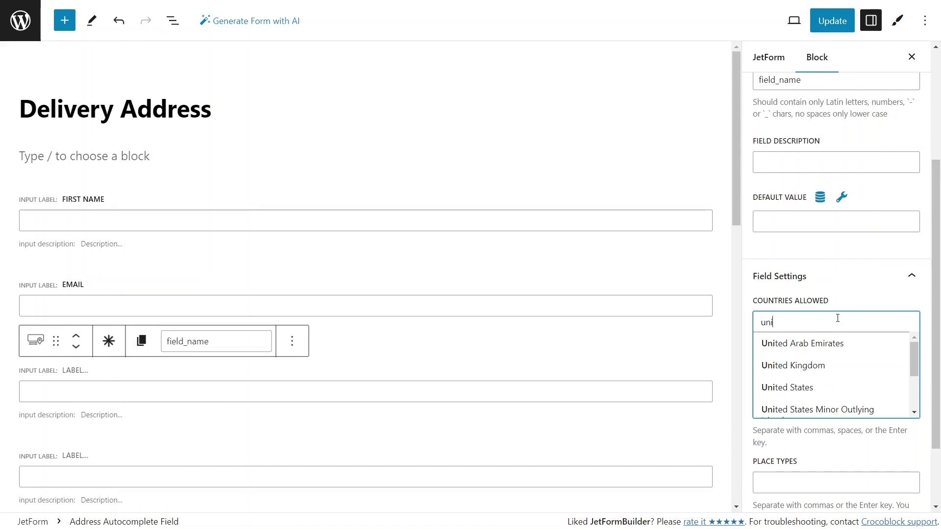
left_click(807, 389)
left_click(829, 486)
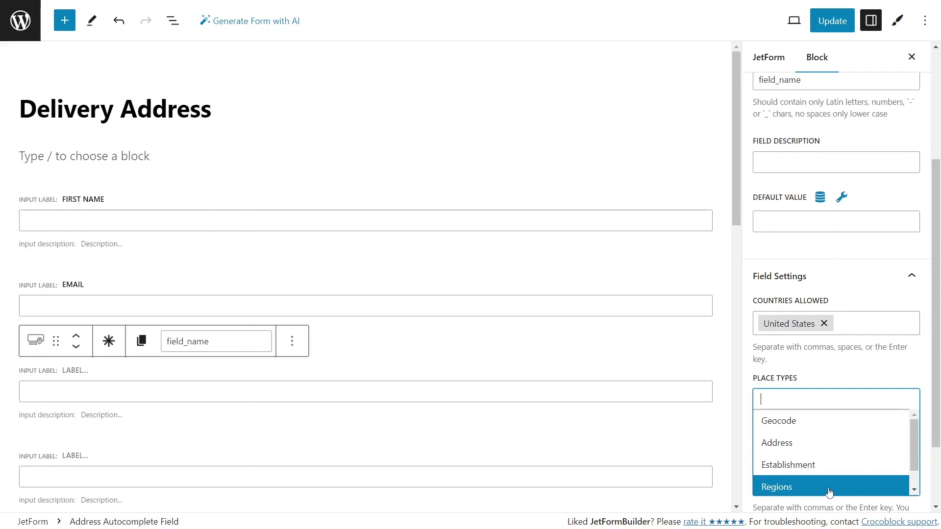
left_click(809, 444)
- Label the field 'US-address' so its name becomes us_address
scroll(934, 397, "up", 4)
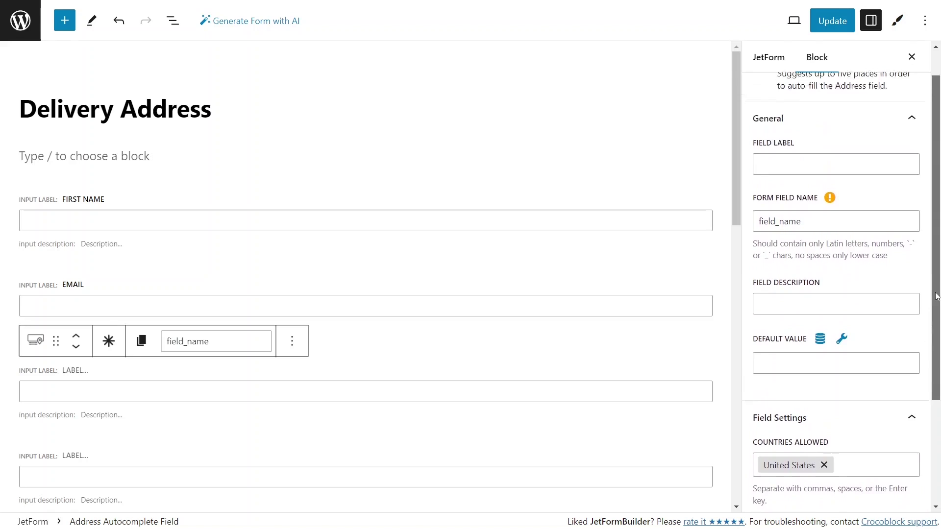
left_click(847, 202)
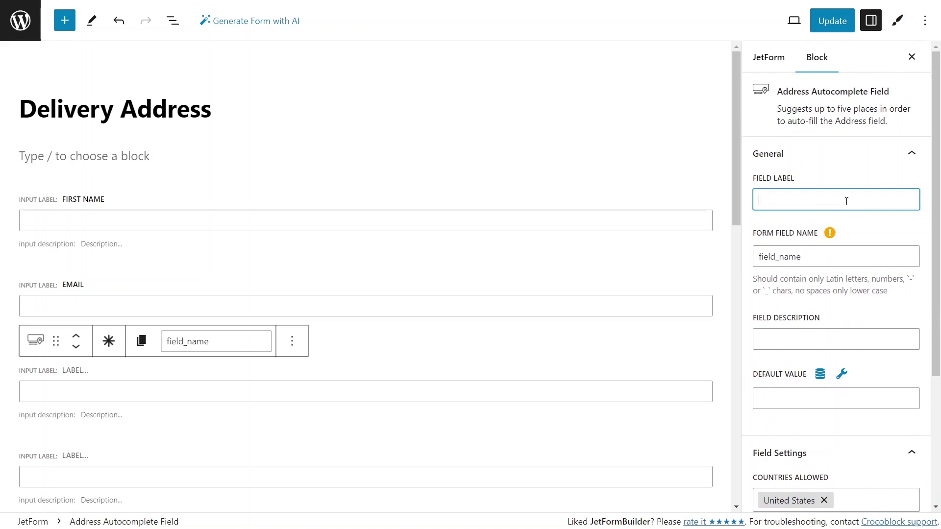
type("US-address")
left_click(864, 237)
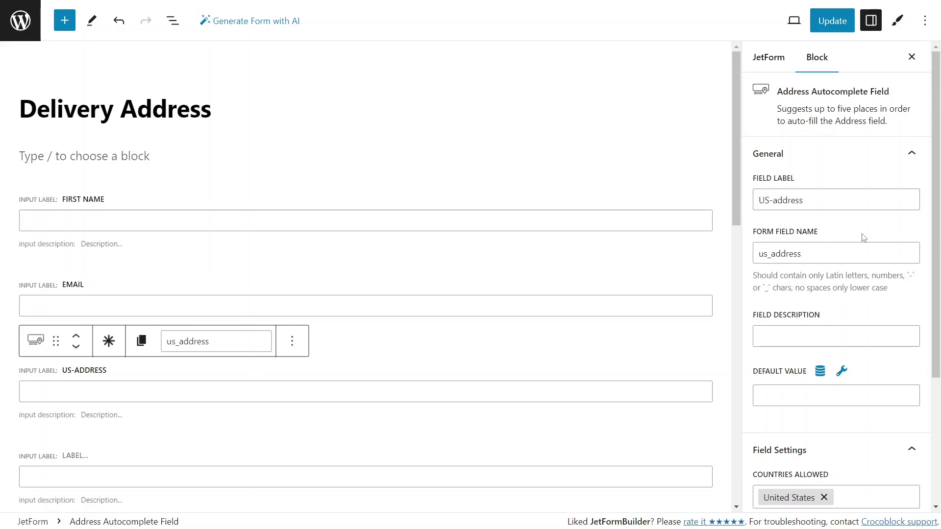
- Make the next field a United States, Establishment-type autocomplete labelled us-establishment
left_click(701, 473)
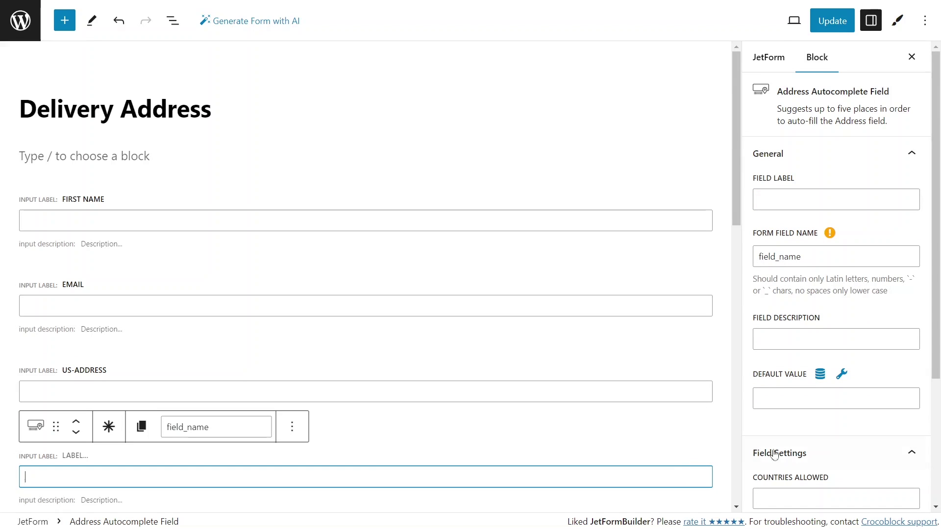
scroll(940, 335, "down", 3)
left_click(848, 320)
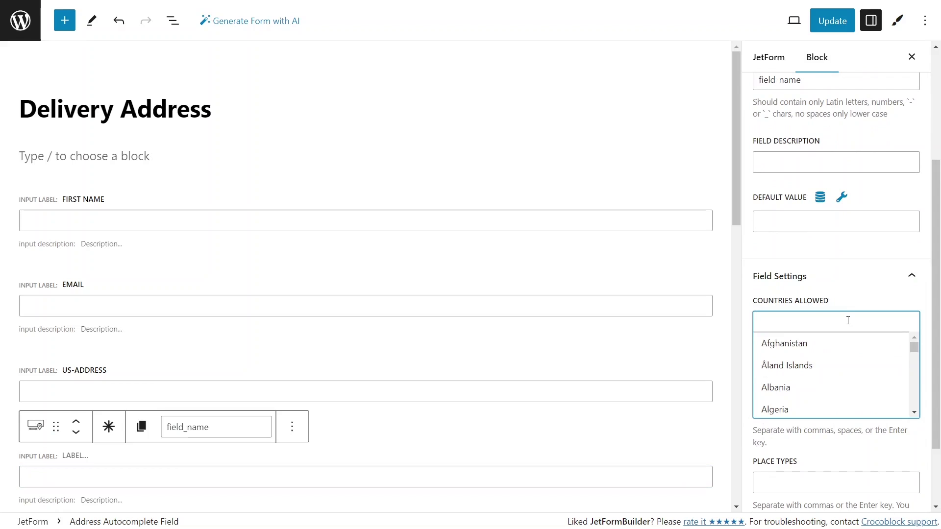
type("united")
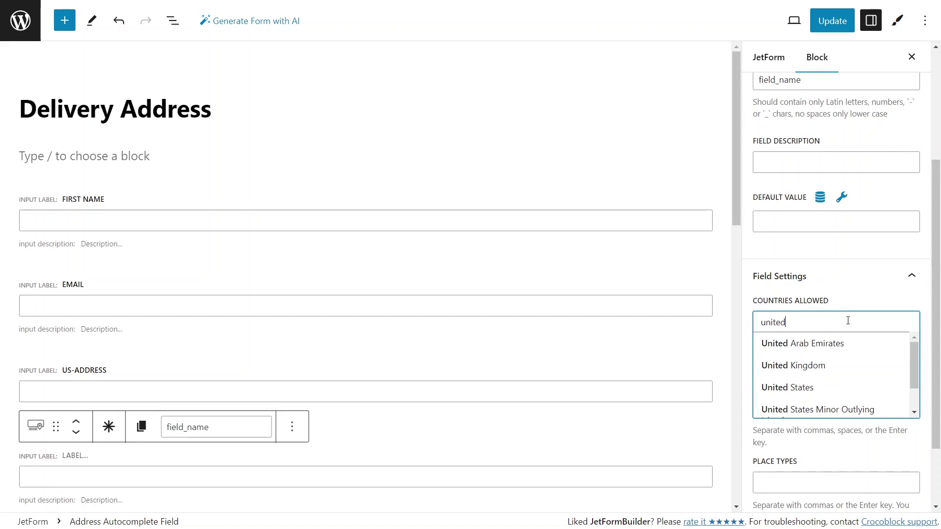
left_click(812, 388)
left_click(814, 485)
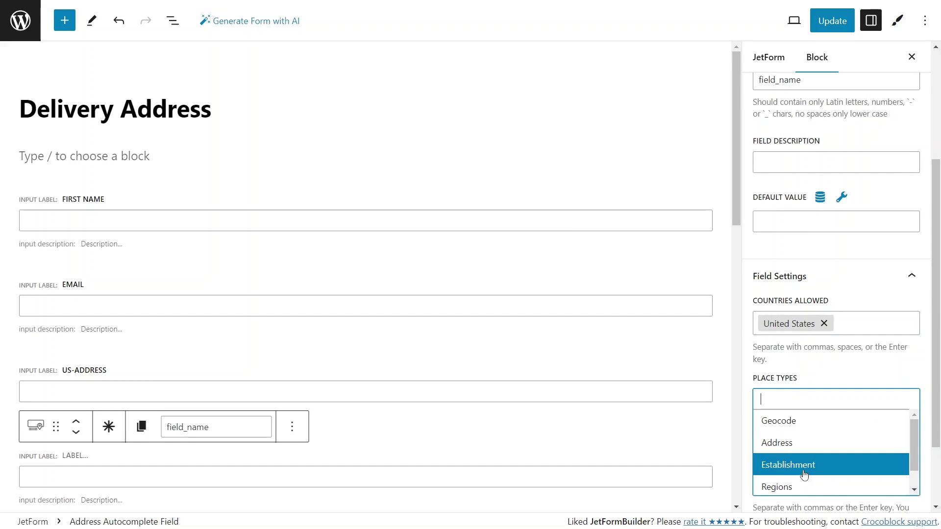
left_click(804, 474)
left_click_drag(936, 304, 936, 191)
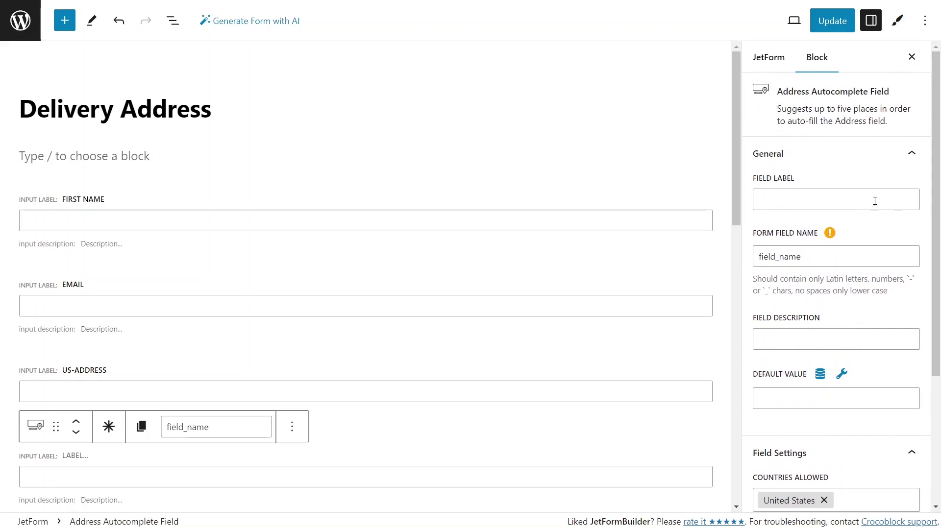
left_click(875, 201)
type("us-")
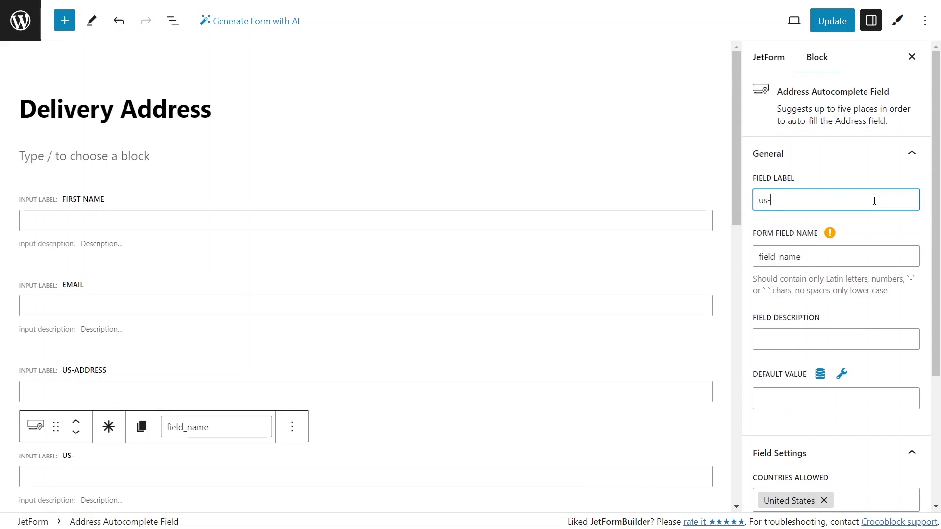
type("establishment")
left_click(869, 228)
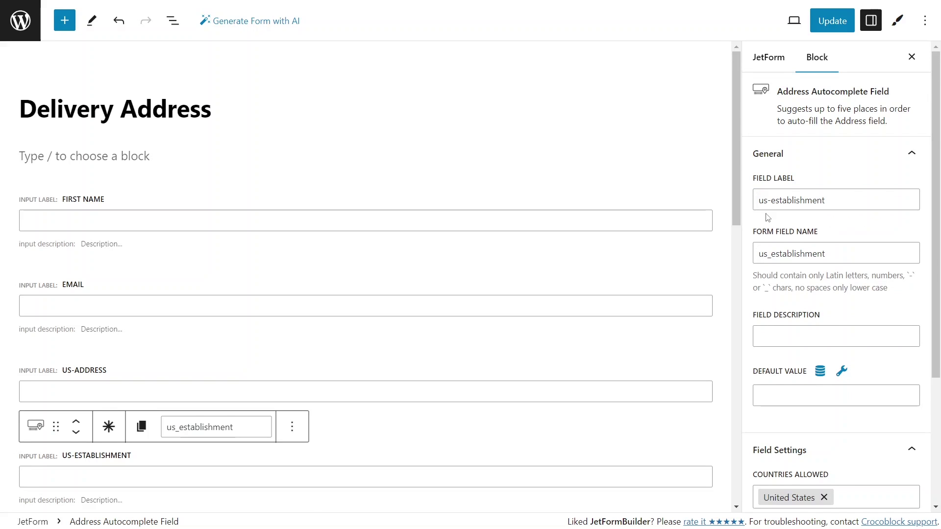
- Limit the following field to United States and the gym place type, then start editing its label
scroll(591, 210, "down", 7)
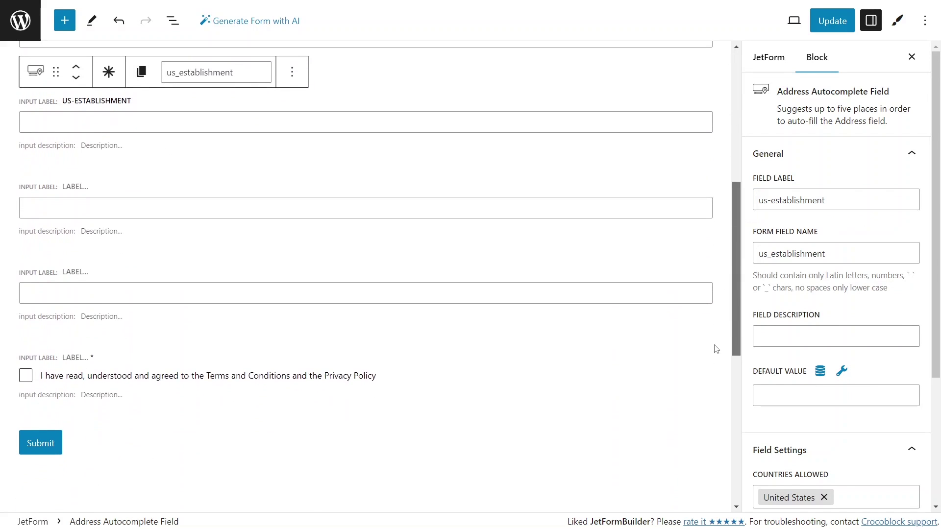
left_click(591, 209)
scroll(855, 409, "down", 3)
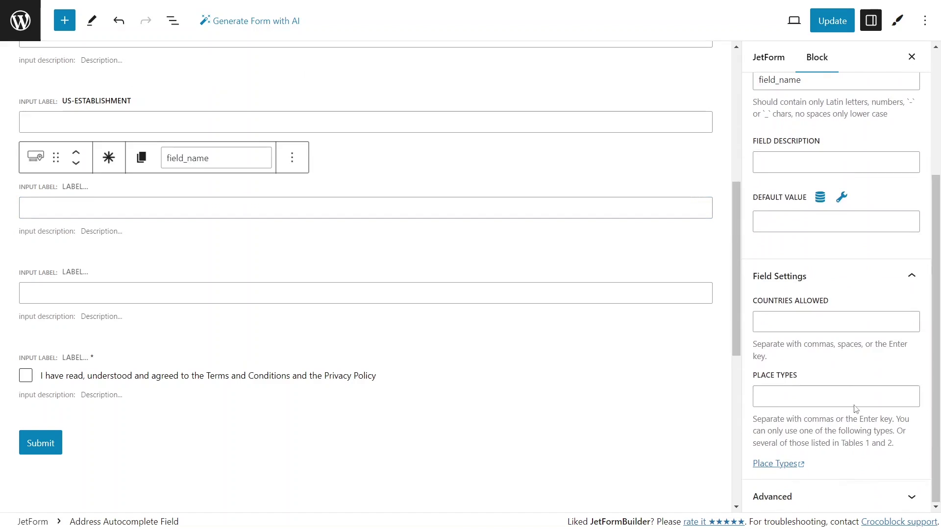
left_click(811, 324)
type("uni")
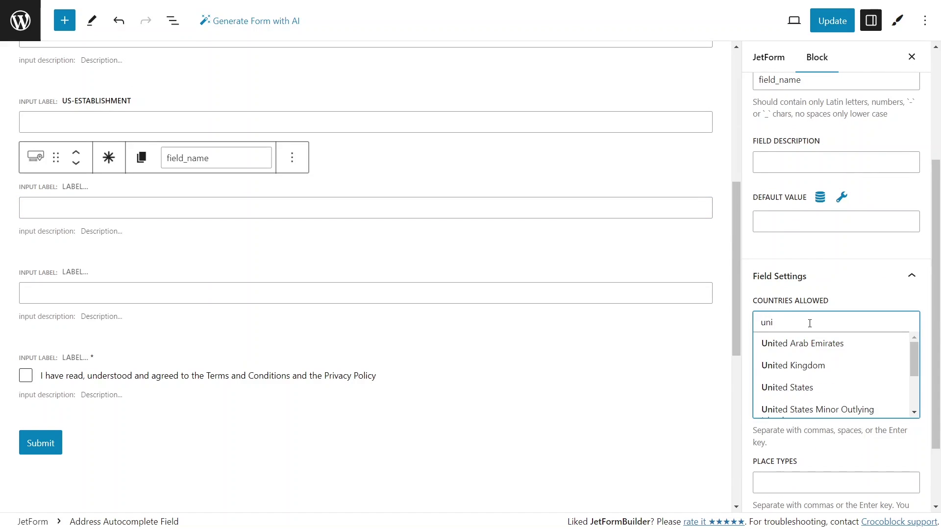
left_click(807, 387)
left_click(837, 487)
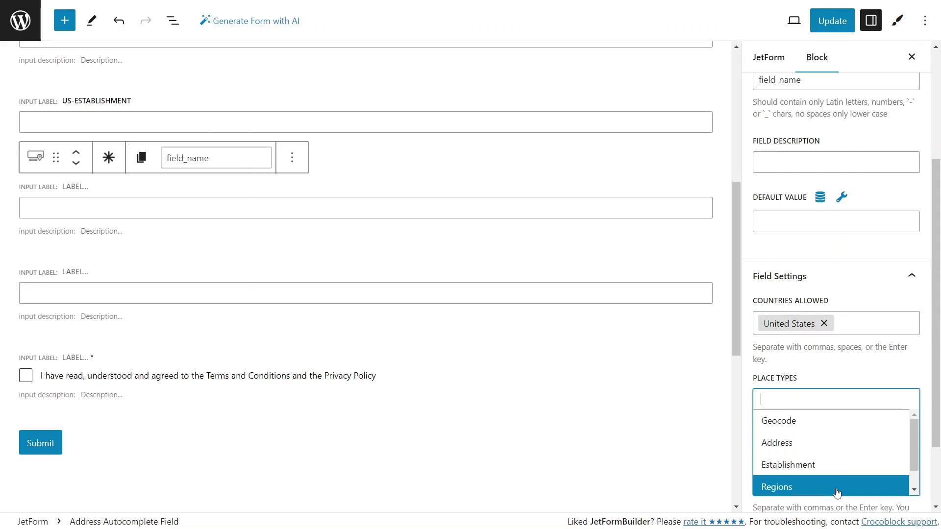
type("gym")
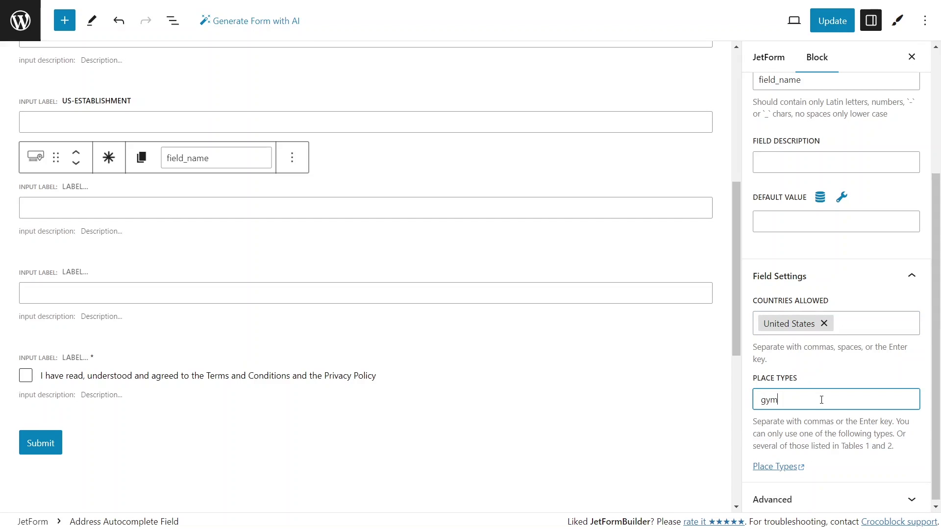
key("Return")
left_click(882, 381)
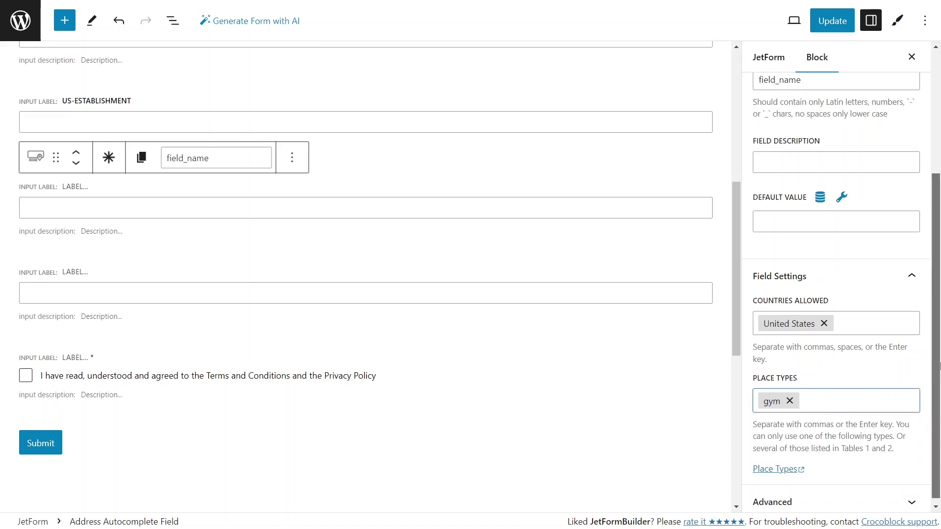
scroll(870, 270, "up", 4)
left_click(869, 205)
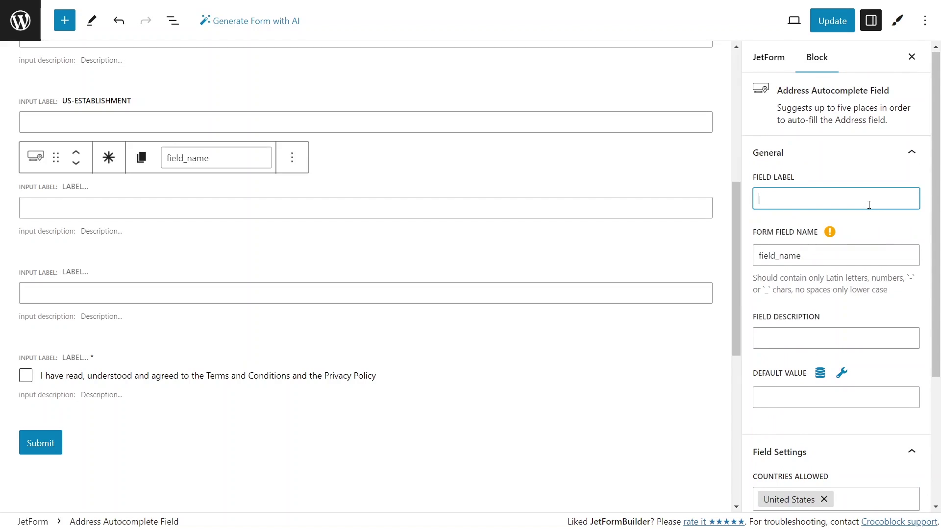
- Label the gym field US-gym and restrict the last field's place types to country
type("US-gym")
left_click(862, 223)
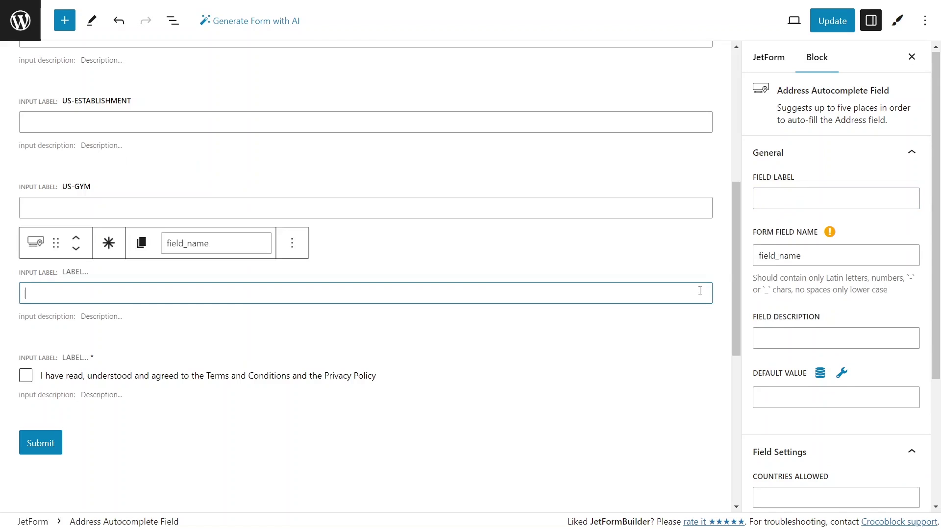
scroll(918, 294, "down", 4)
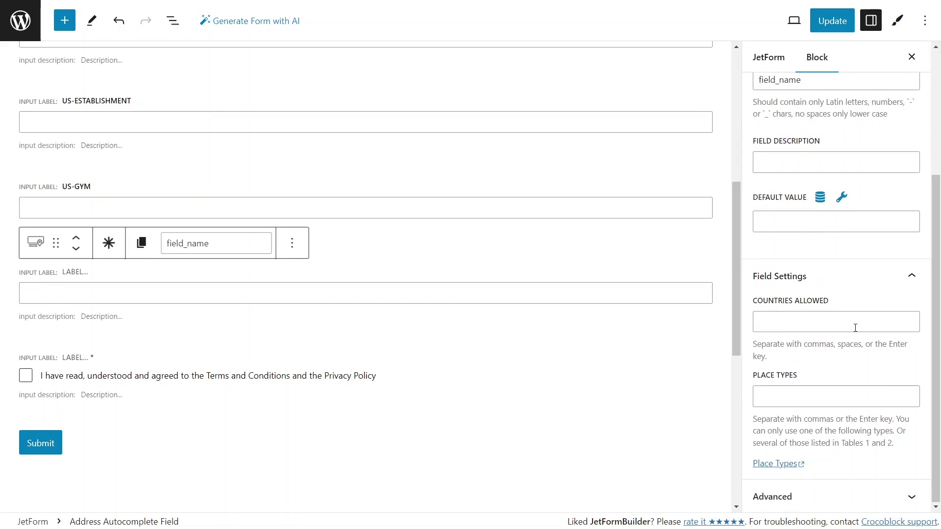
left_click(861, 391)
type("c")
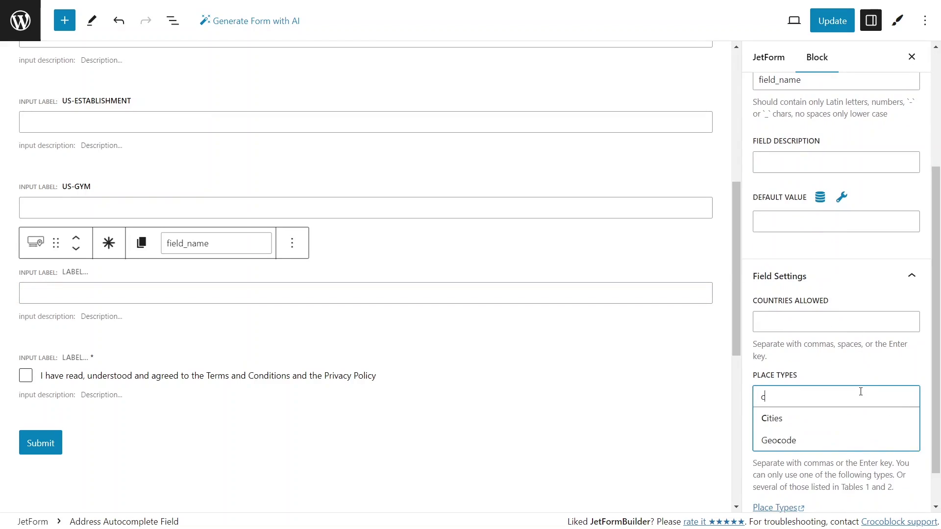
type("ountry")
key("Return")
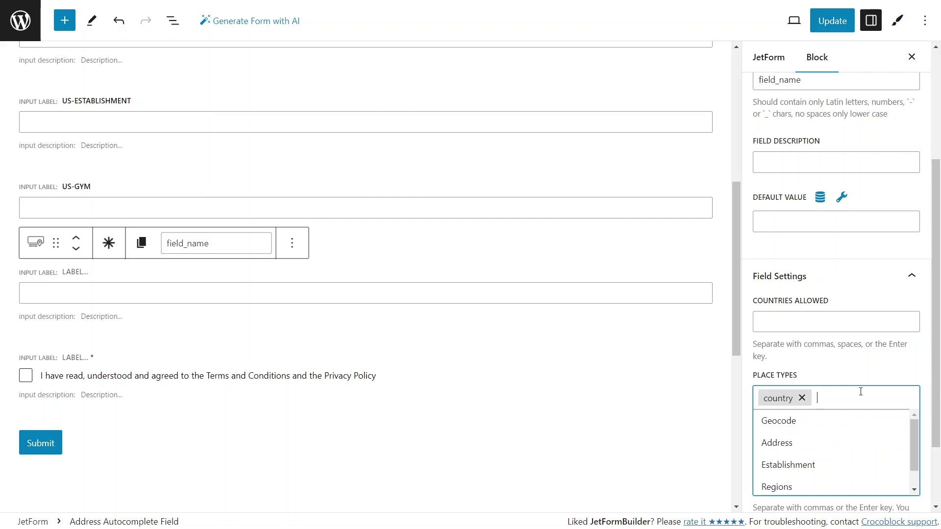
- Label the last field --country so its name becomes country, and save the form
scroll(862, 392, "up", 4)
left_click(862, 204)
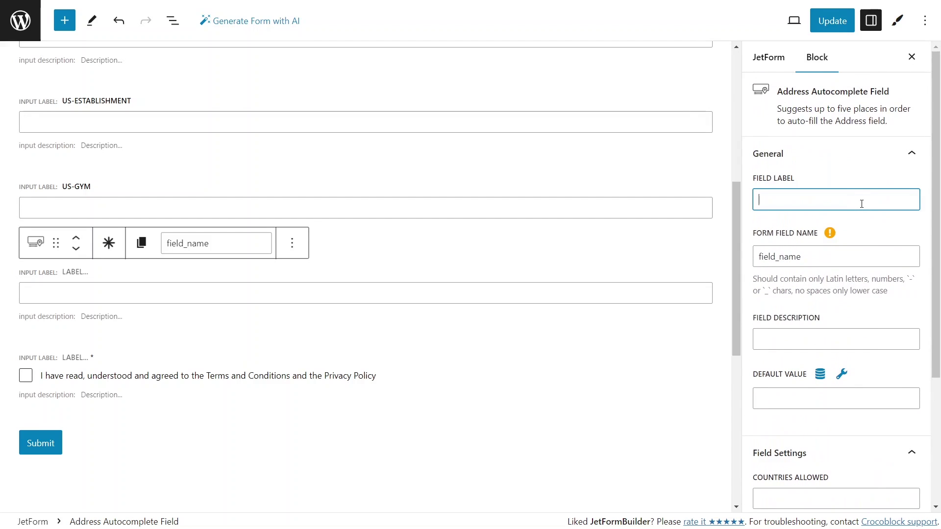
type("--country")
left_click(860, 238)
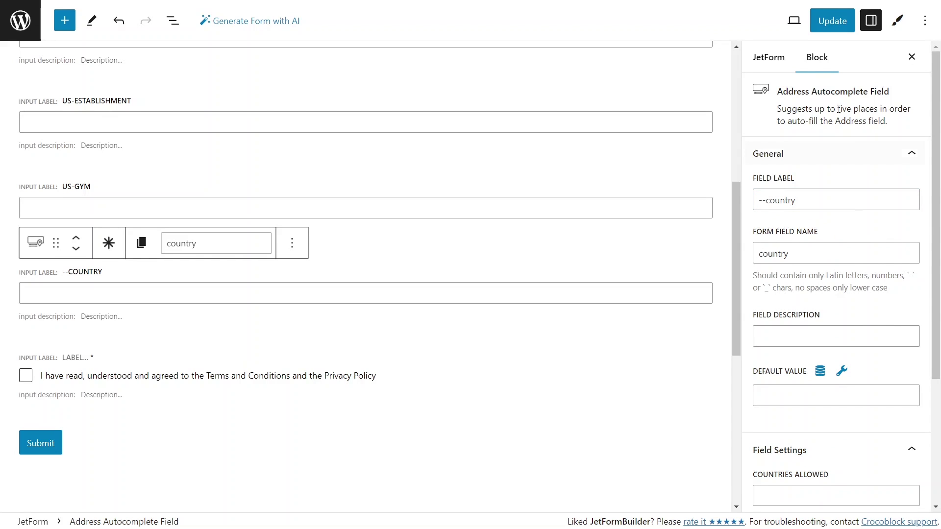
left_click(832, 21)
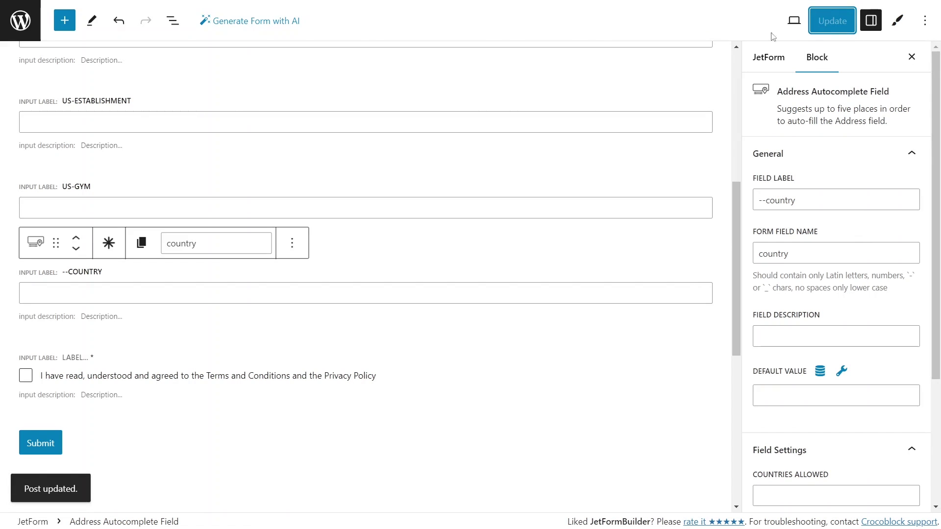
- Go to the pages list and view the published AA1 form page
left_click(27, 22)
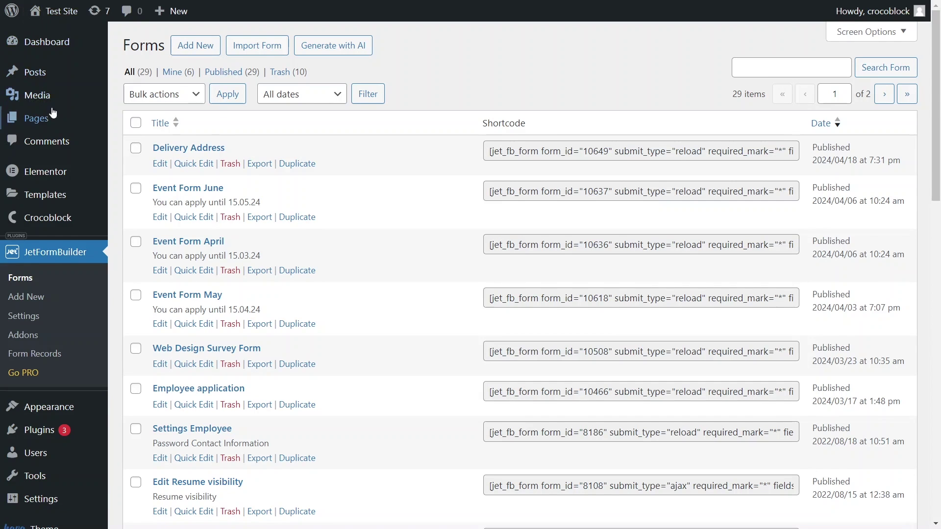
mouse_move(149, 123)
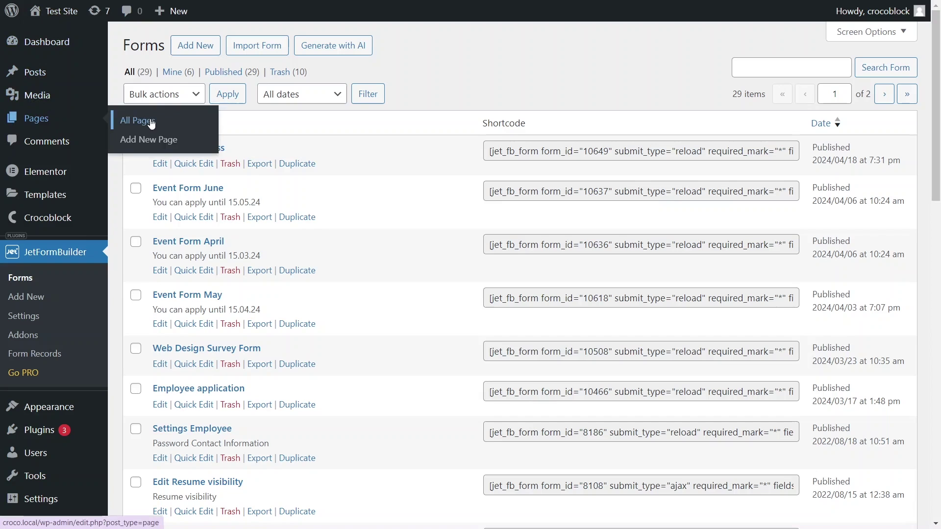
left_click(152, 124)
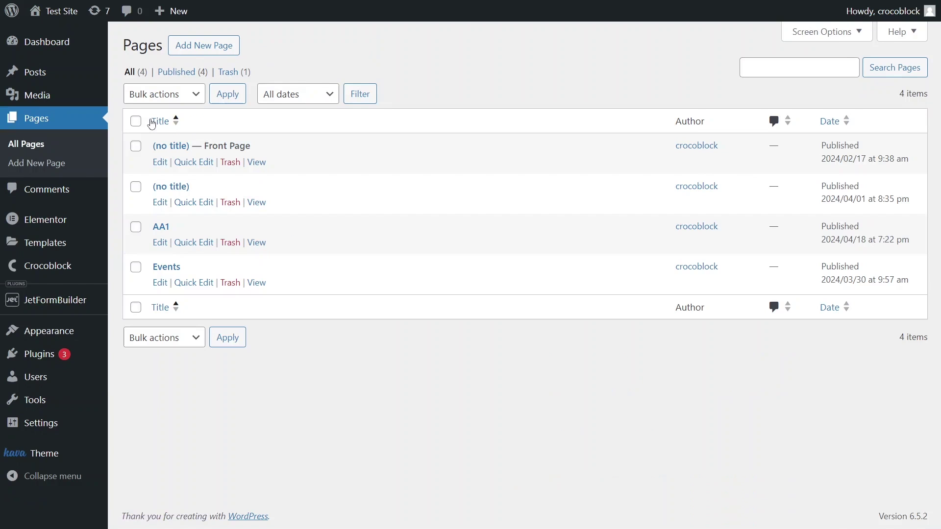
left_click(255, 243)
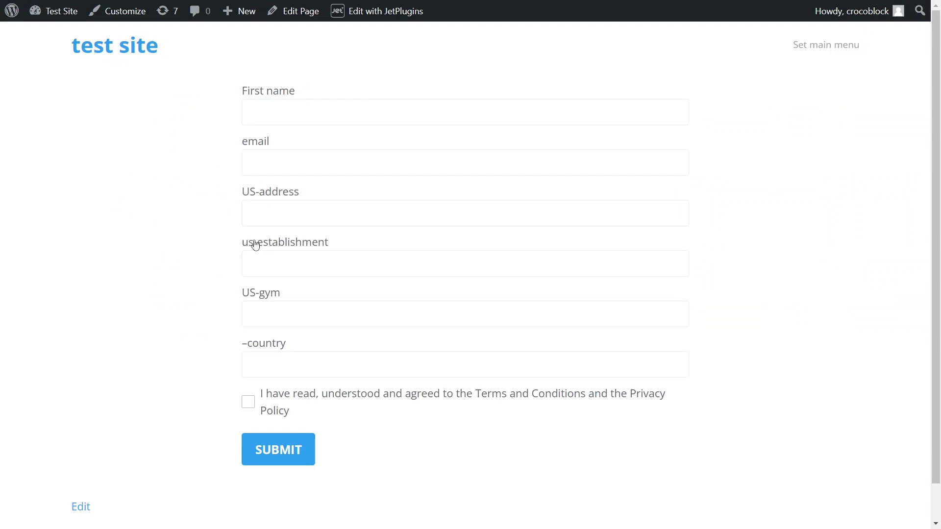
- Search 'ny rochester 100 wash' in the US-address field, correcting the street number
left_click(321, 213)
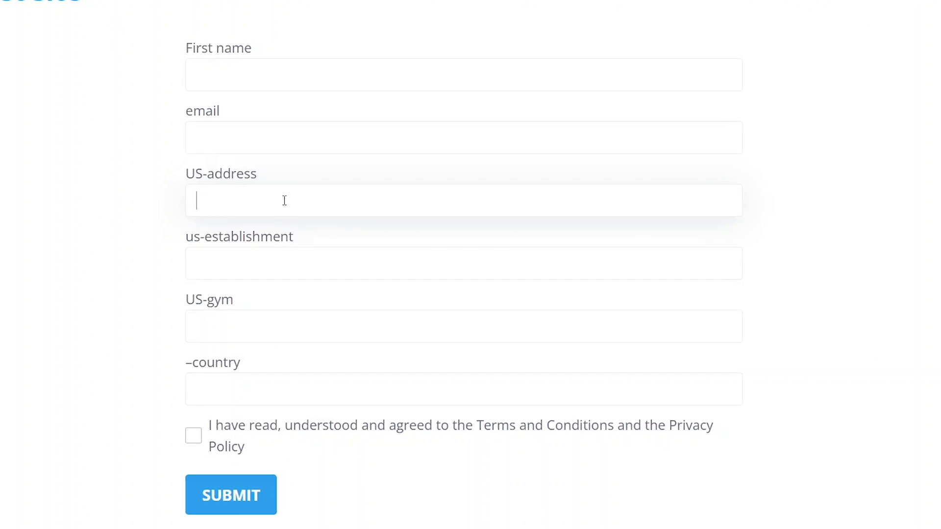
type("ny ro")
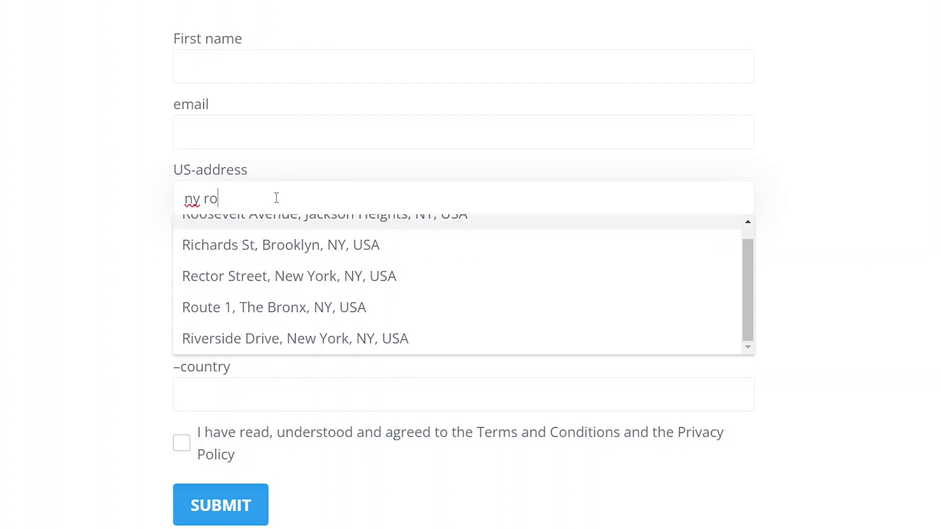
type("chester 1")
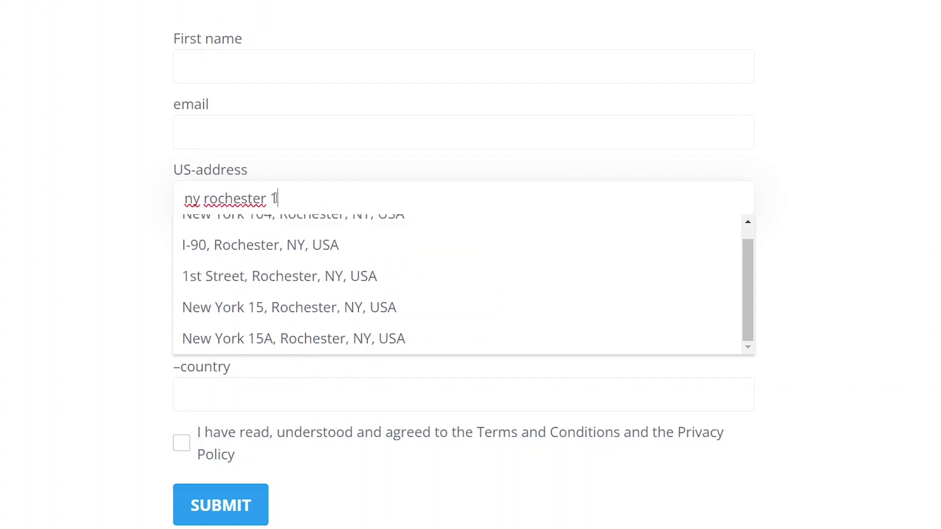
type("00 wash")
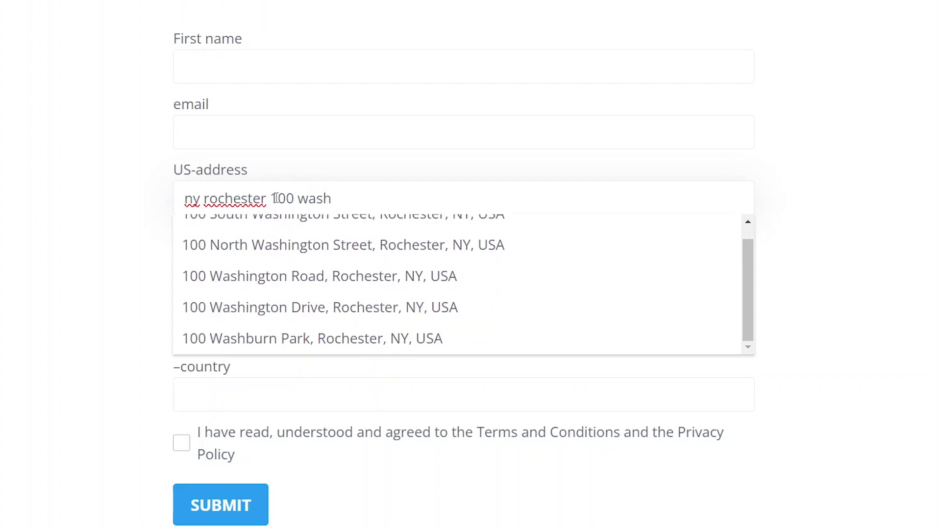
scroll(278, 238, "up", 1)
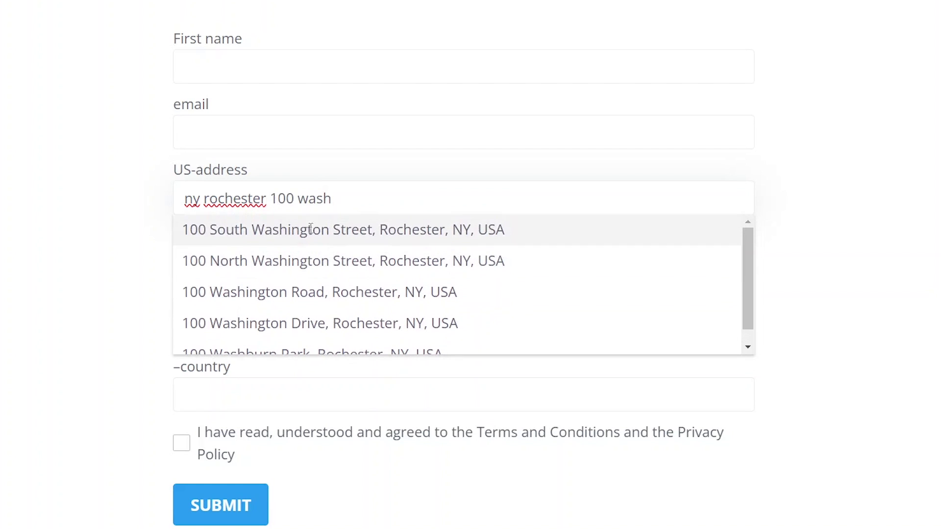
left_click_drag(353, 192, 217, 193)
type("c")
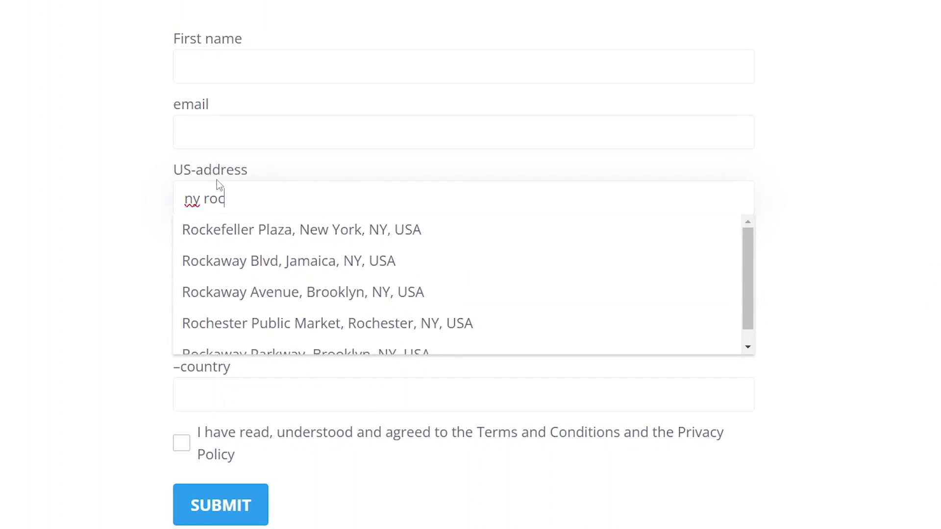
type("ester ")
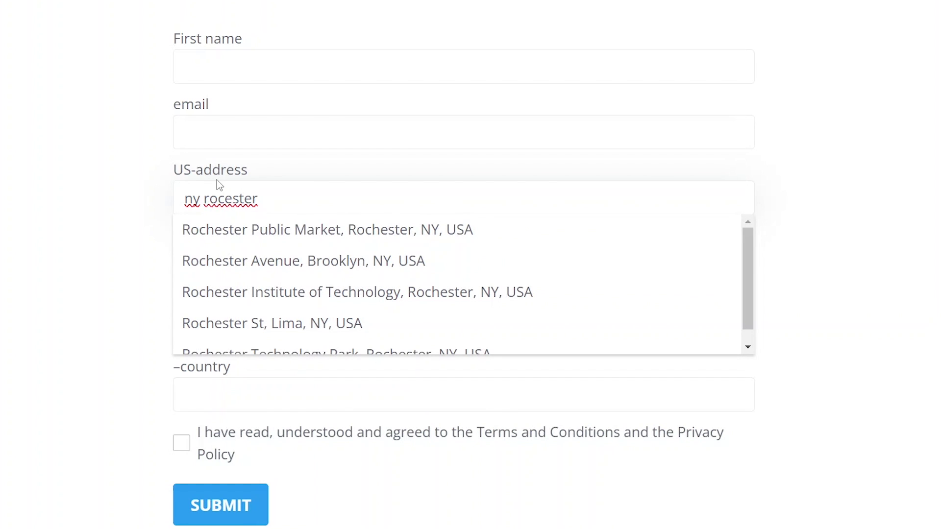
type("110")
key("BackSpace")
key("BackSpace")
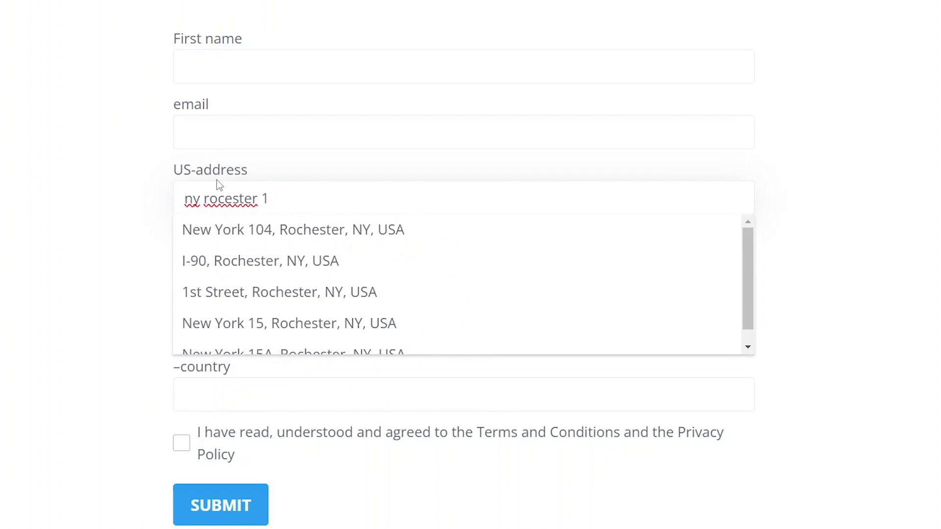
type("00 wash")
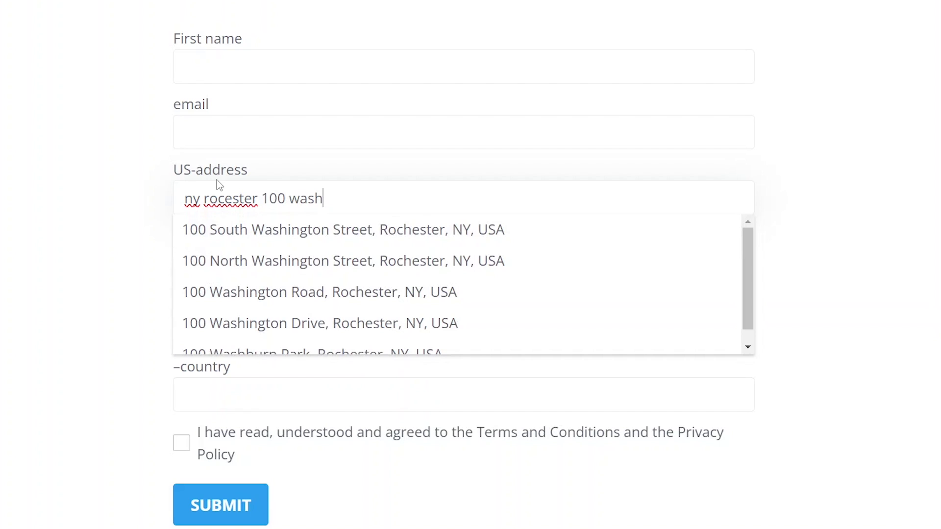
- Pick 100 South Washington Street, Rochester, then Washington Square Dermatology in us-establishment
left_click(256, 235)
left_click(252, 265)
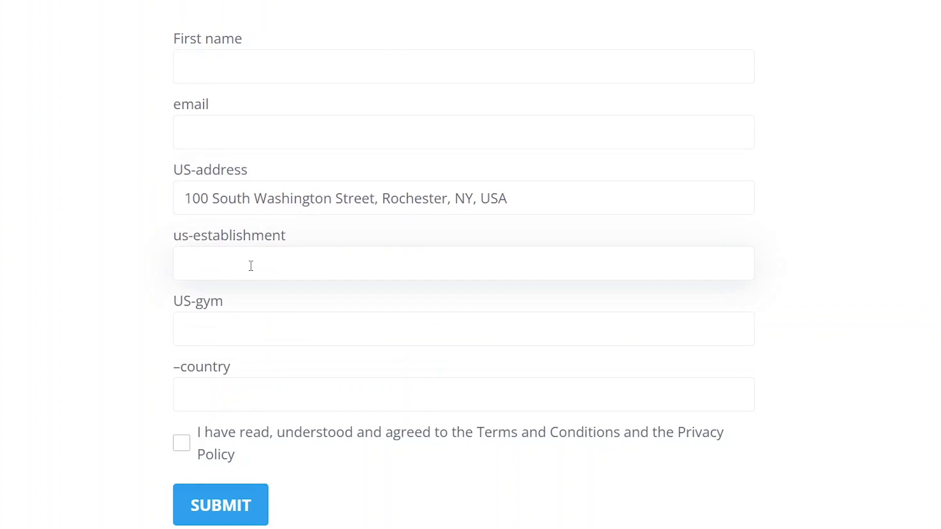
type("ny")
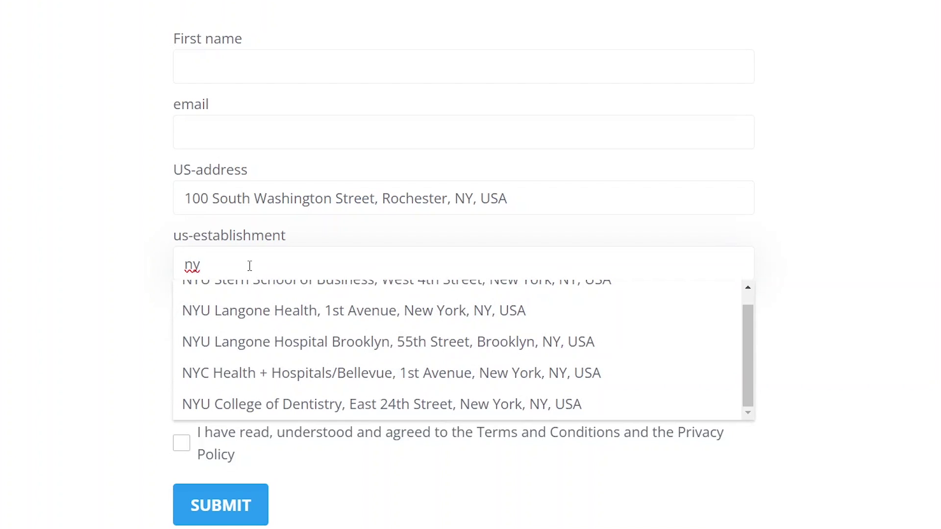
type(" r")
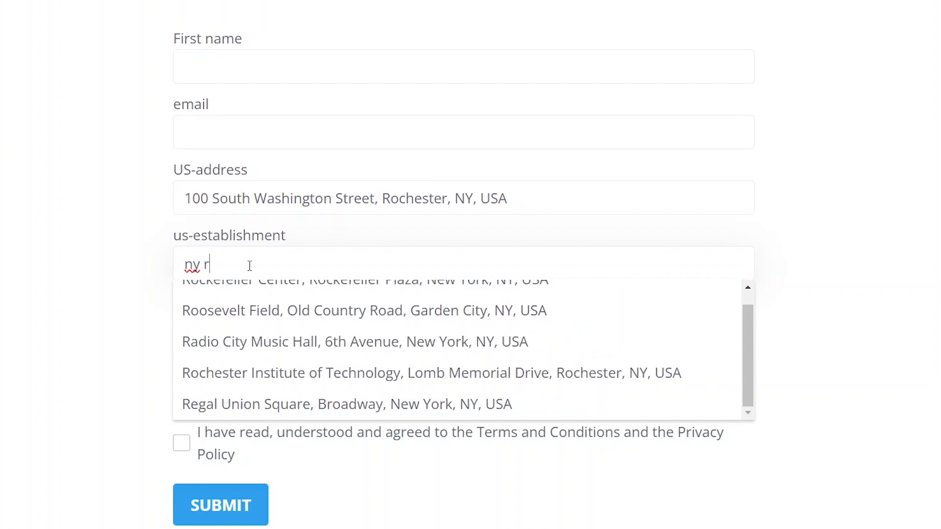
type("ochester 100")
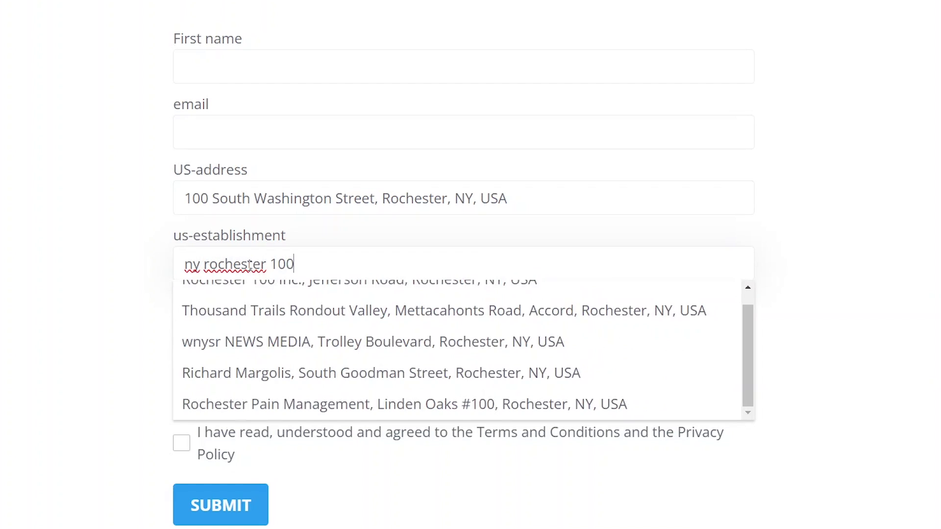
type(" wash")
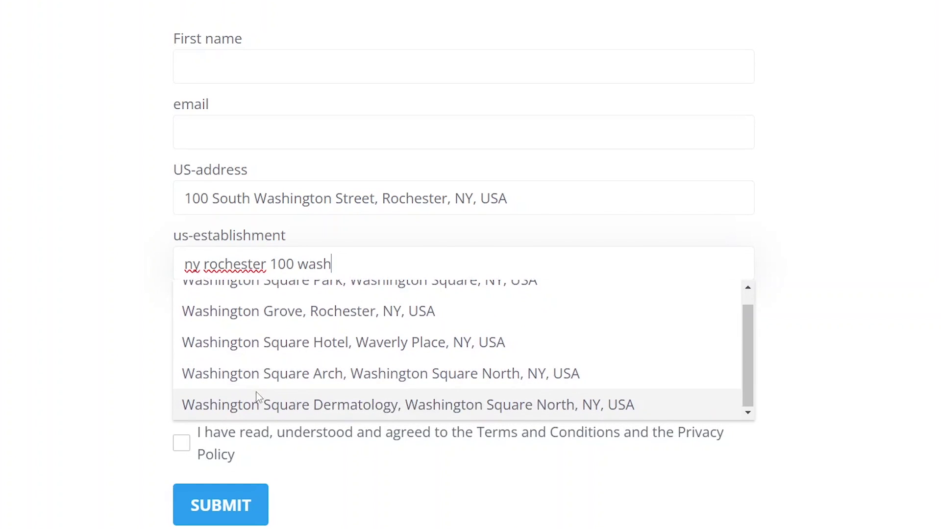
left_click(254, 399)
- Search 'ny rochester 100 wash' in US-gym and choose Blink Fitness Washington Heights
left_click(273, 321)
type("n")
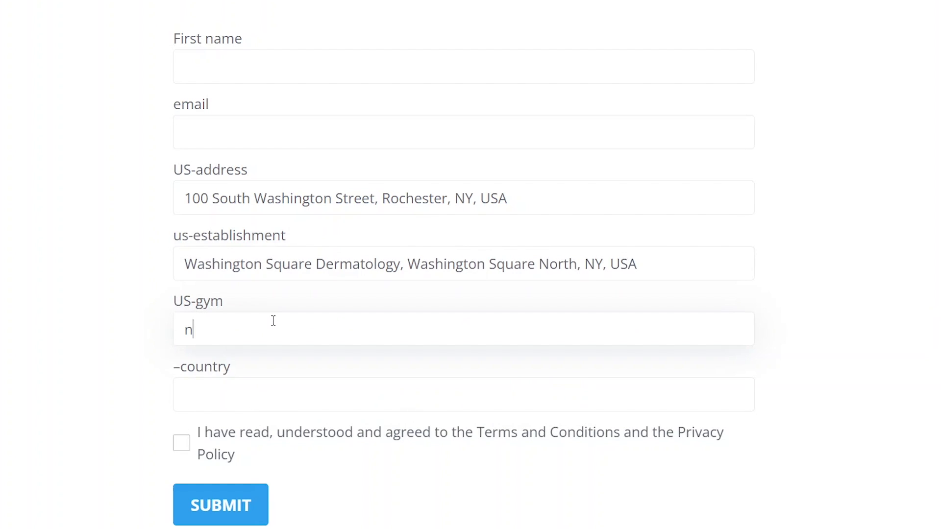
type("y rochester 100")
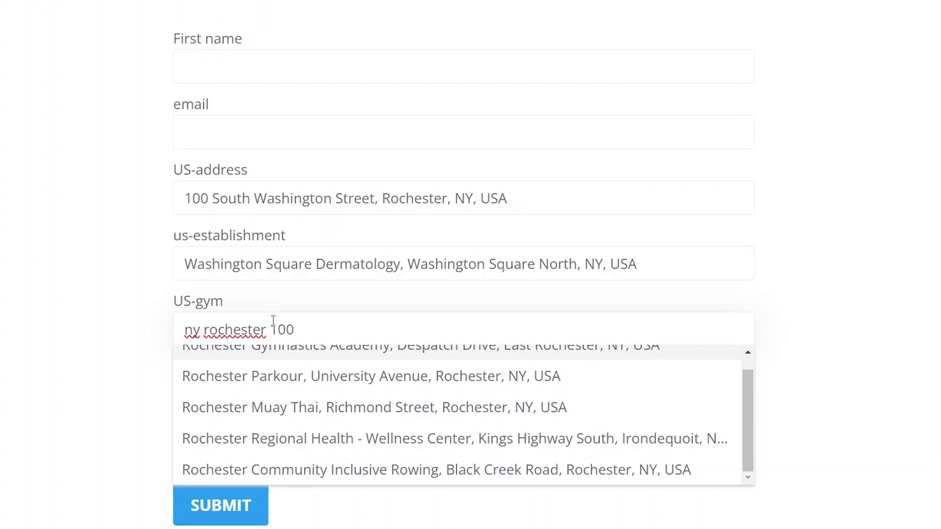
type(" wash")
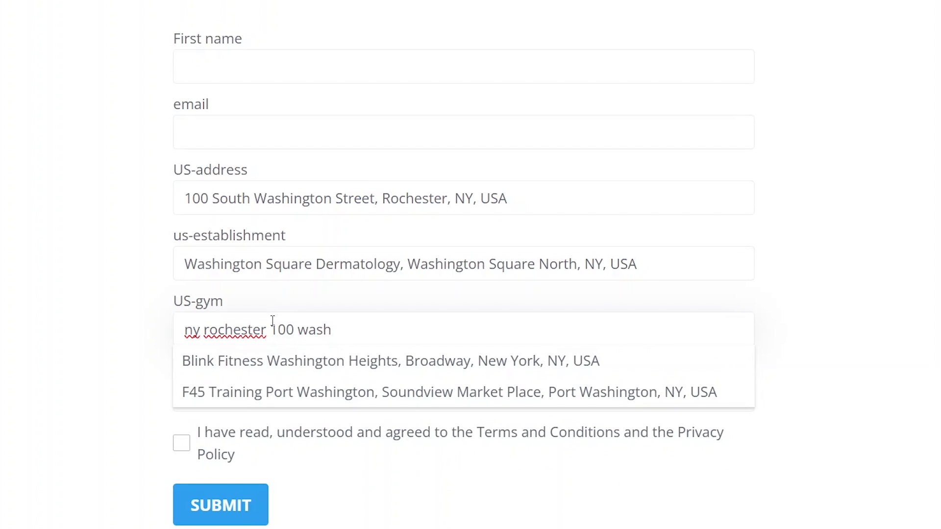
left_click(278, 360)
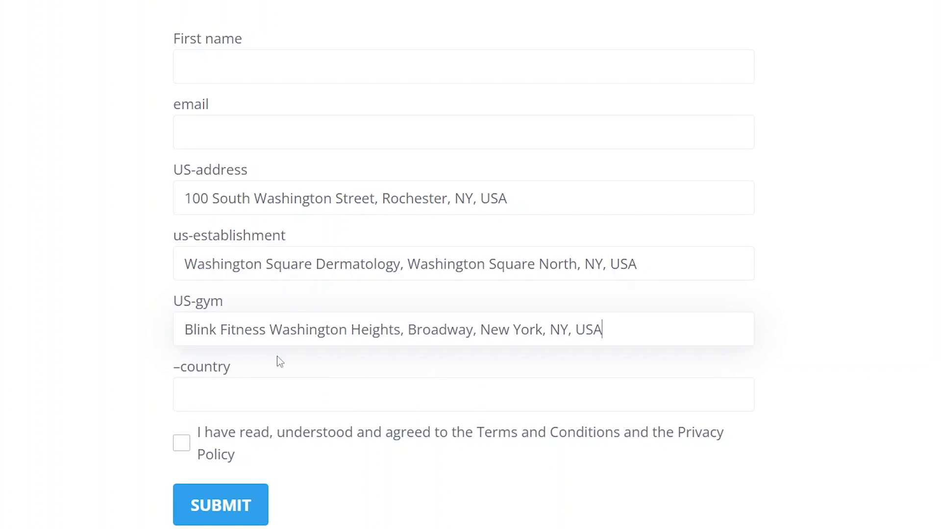
- Type 'un' in the country field to bring up country suggestions
left_click(287, 392)
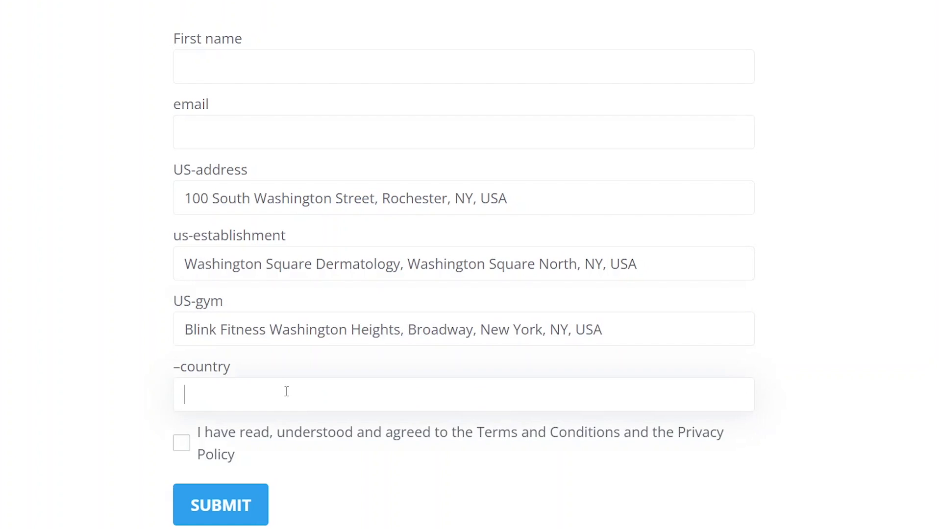
type("n")
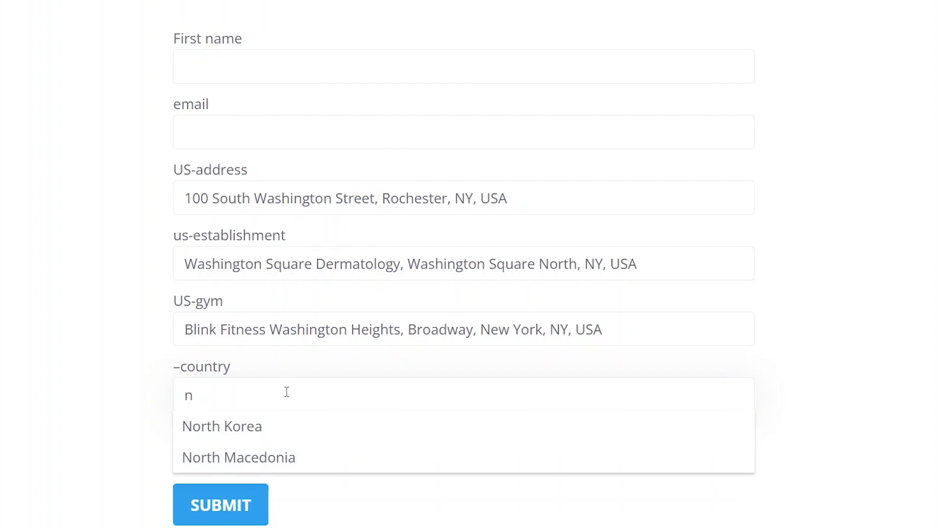
key("BackSpace")
key("BackSpace")
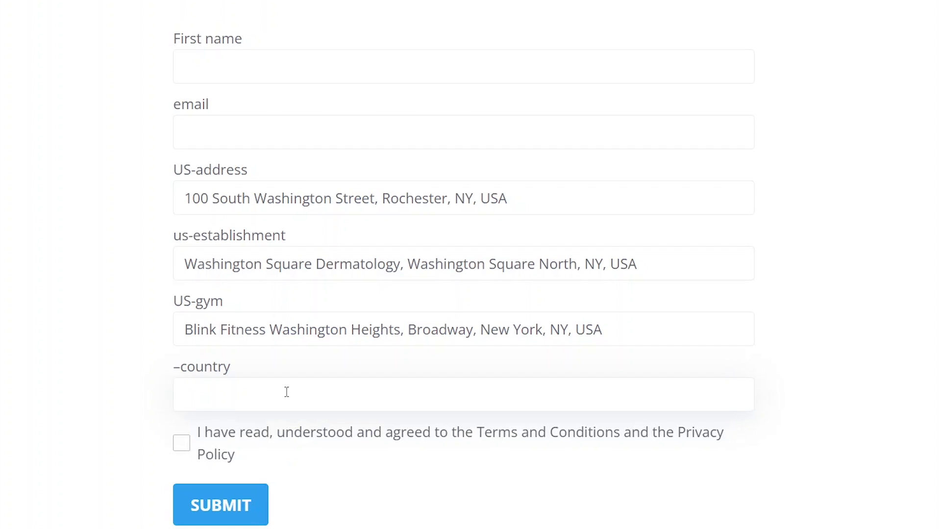
type("z")
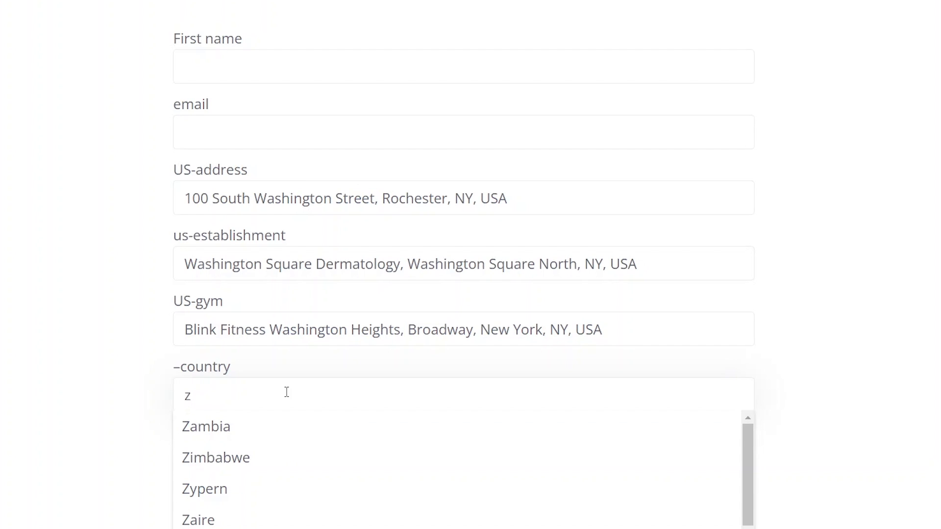
key("BackSpace")
type("un")
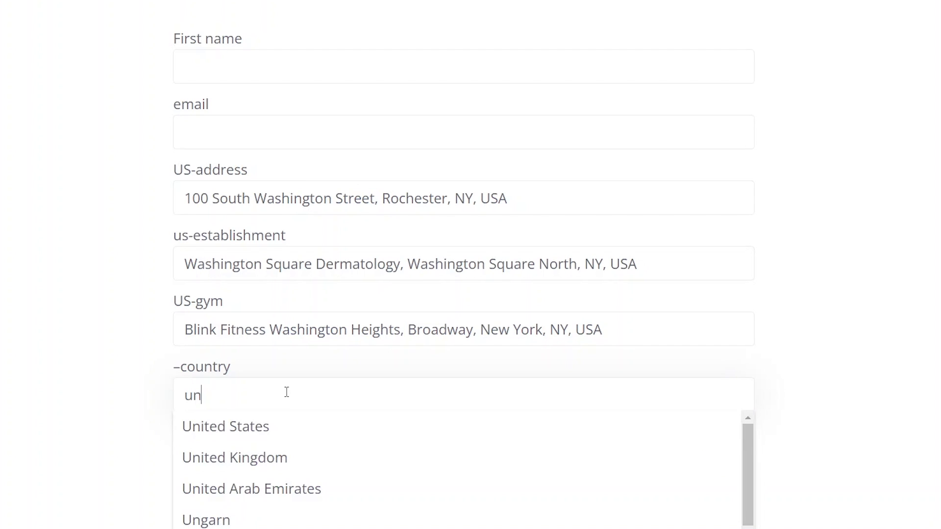
- Choose United States from the --country field's suggestions
left_click(240, 439)
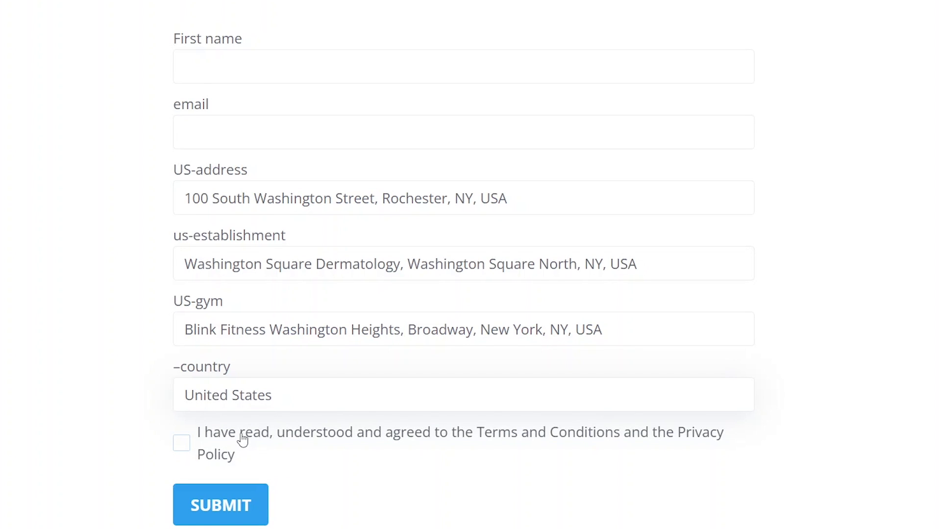